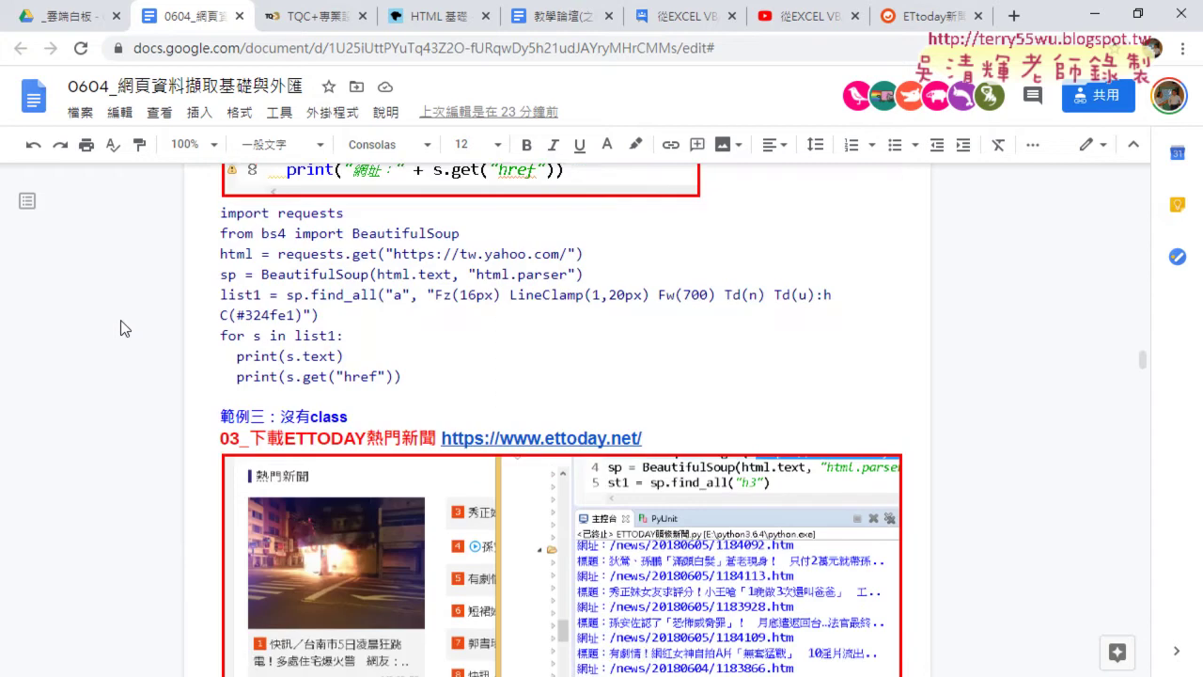
Scroll up to 範例二 and open its tw.yahoo.com link in a new tab
{"action": "scroll", "coordinate": [120, 327], "scroll_direction": "up", "scroll_amount": 2}
{"action": "scroll", "coordinate": [120, 328], "scroll_direction": "up", "scroll_amount": 2}
{"action": "scroll", "coordinate": [120, 328], "scroll_direction": "up", "scroll_amount": 3}
{"action": "scroll", "coordinate": [120, 328], "scroll_direction": "up", "scroll_amount": 1}
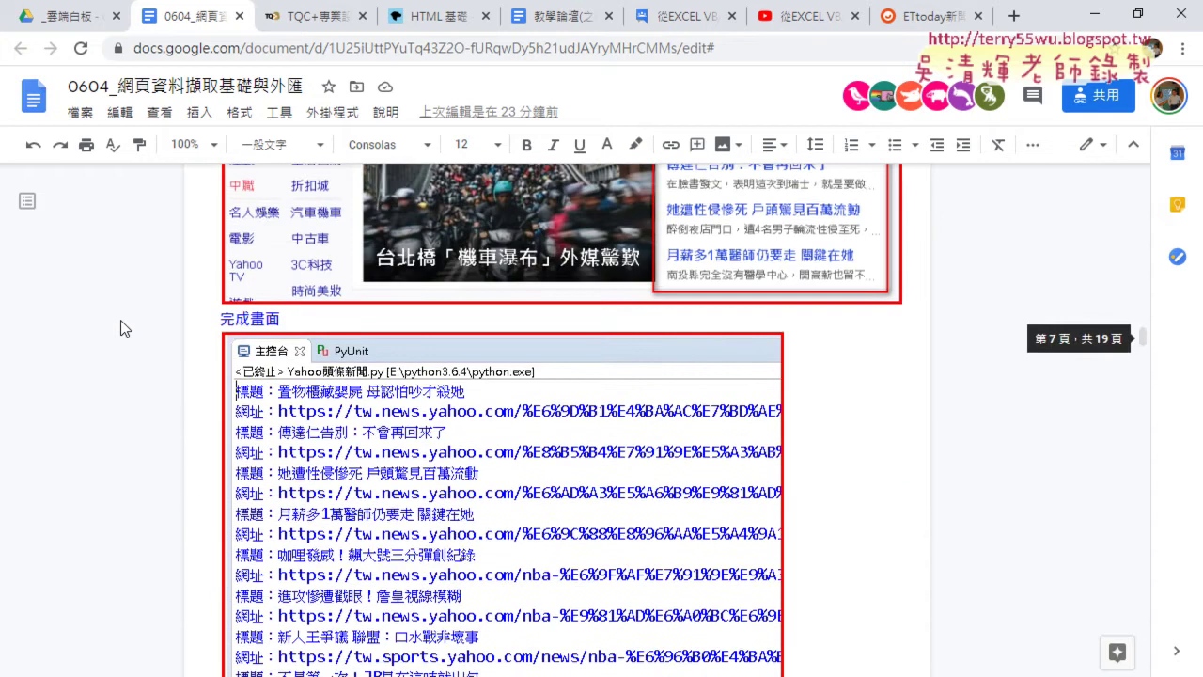
{"action": "scroll", "coordinate": [120, 328], "scroll_direction": "up", "scroll_amount": 2}
{"action": "scroll", "coordinate": [120, 324], "scroll_direction": "up", "scroll_amount": 1}
{"action": "left_click", "coordinate": [305, 226]}
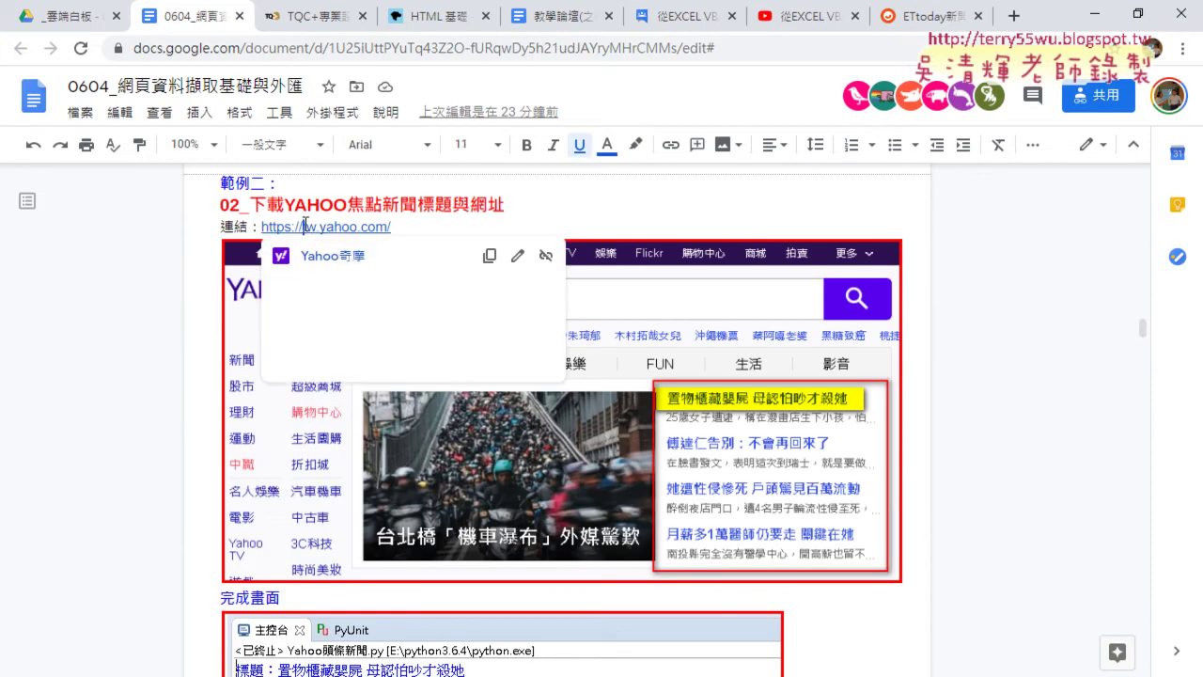
{"action": "left_click", "coordinate": [328, 267]}
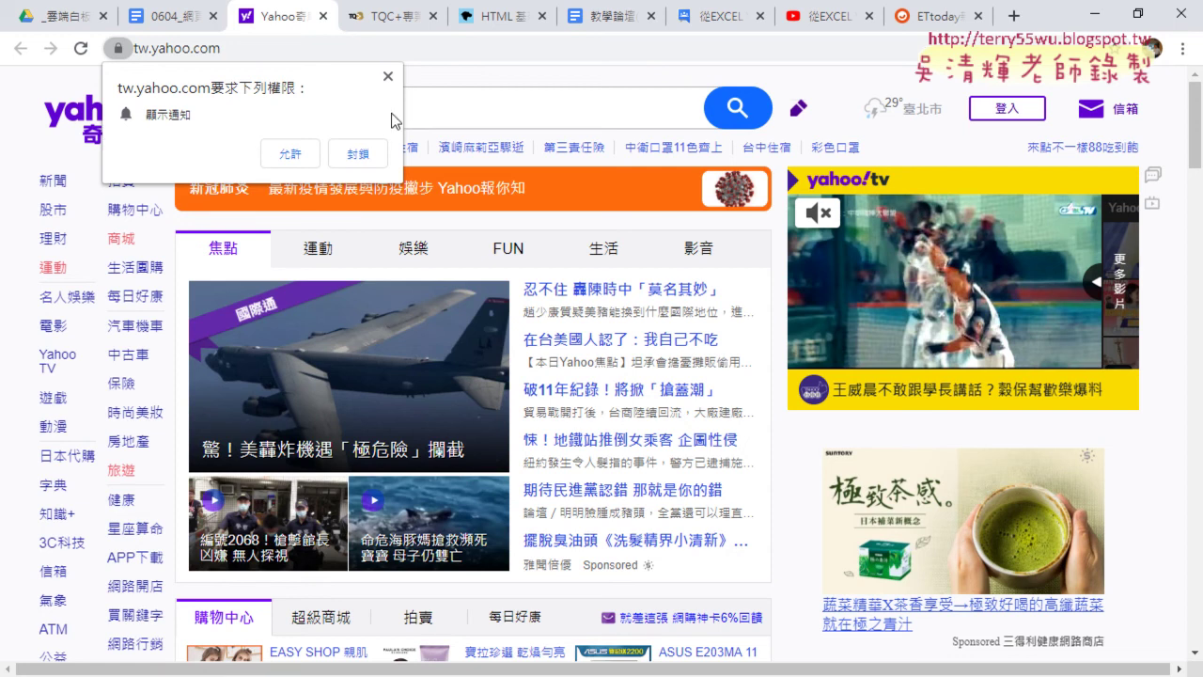
Dismiss the notification prompt and inspect the first 焦點 headline to reveal its <a href> markup
{"action": "left_click", "coordinate": [387, 76]}
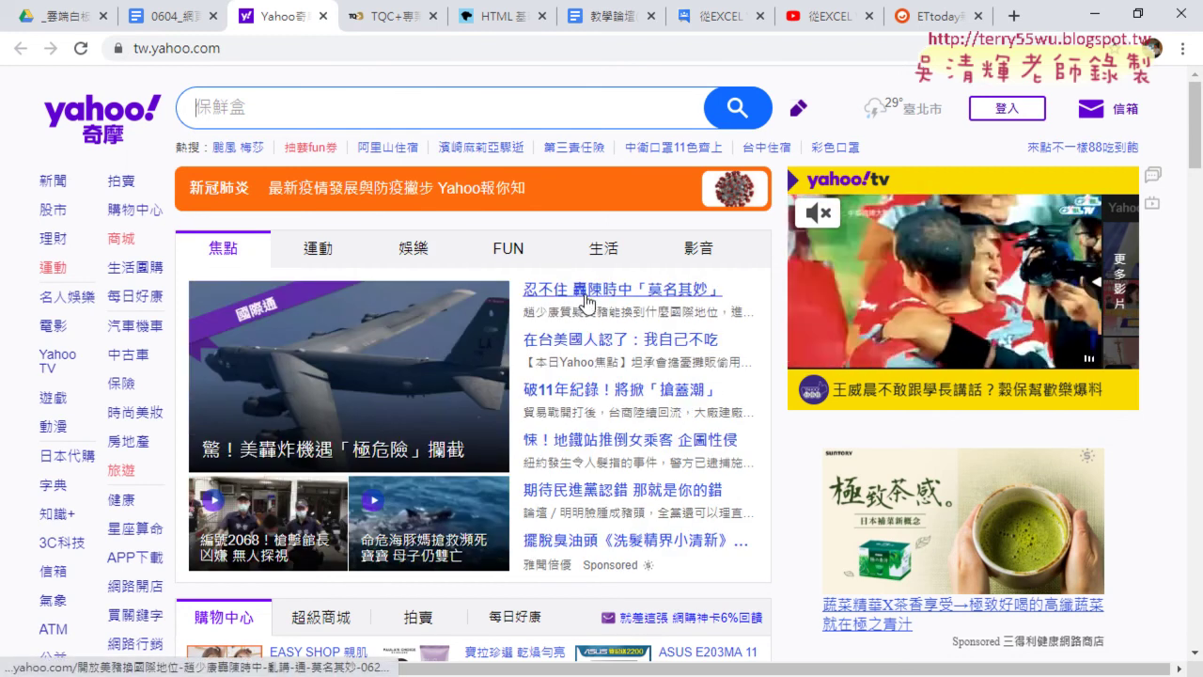
{"action": "right_click", "coordinate": [567, 294]}
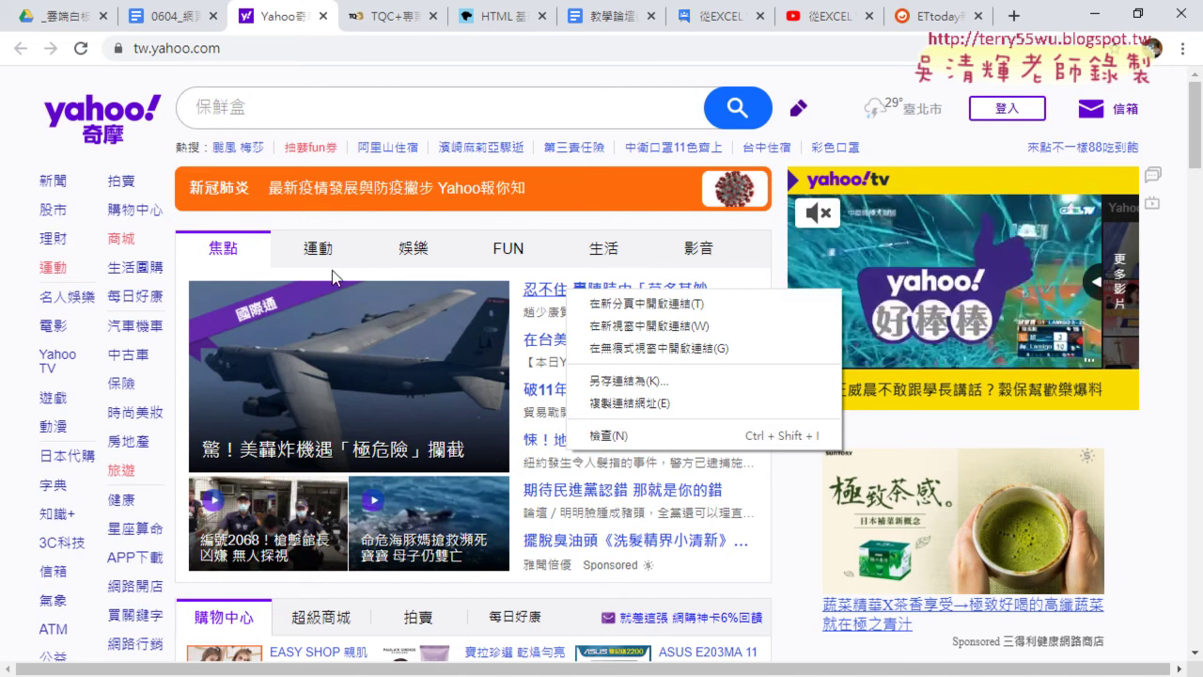
{"action": "left_click", "coordinate": [779, 279]}
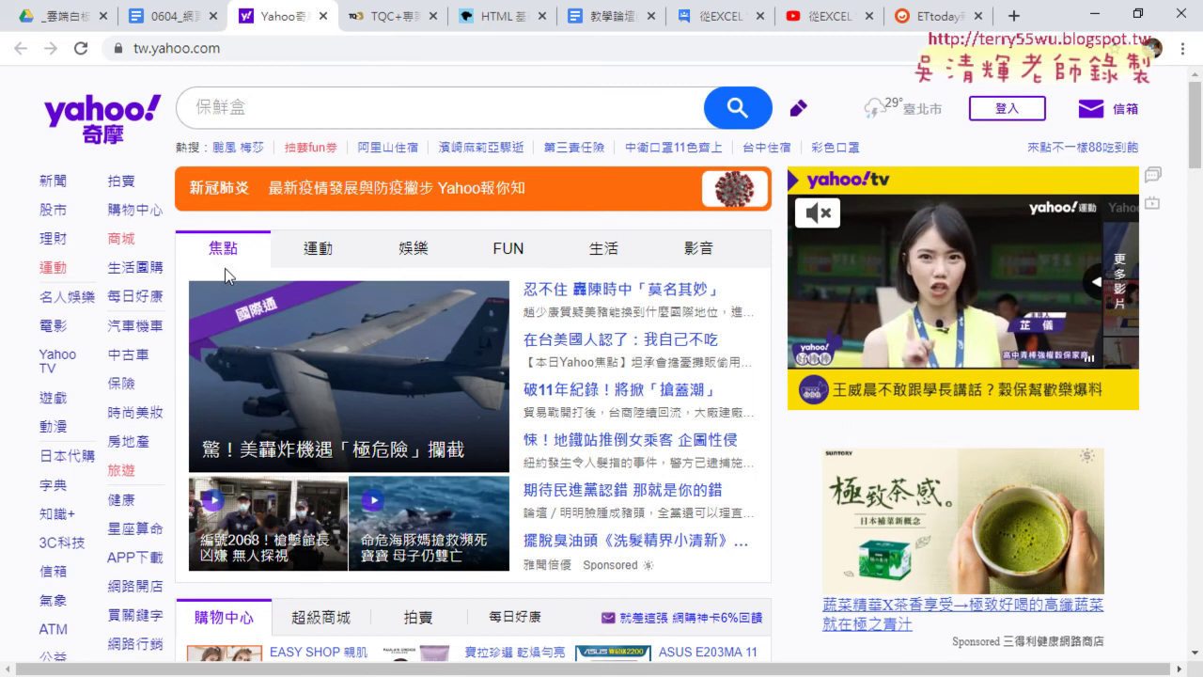
{"action": "mouse_move", "coordinate": [470, 254]}
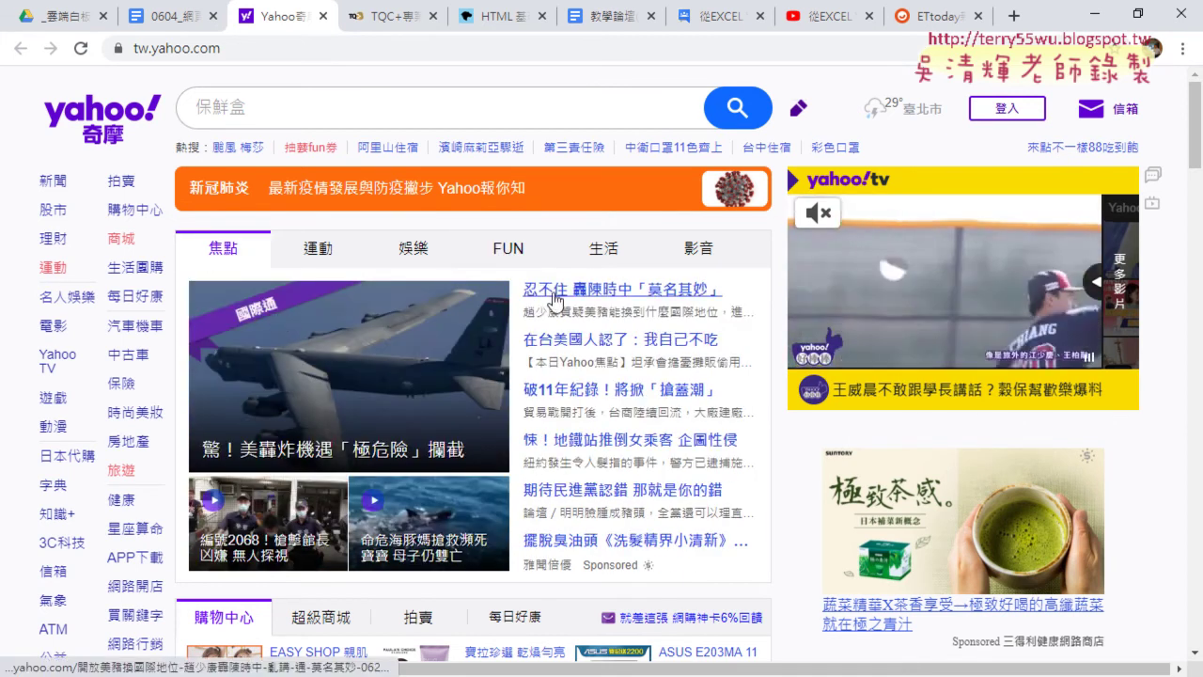
{"action": "mouse_move", "coordinate": [405, 263]}
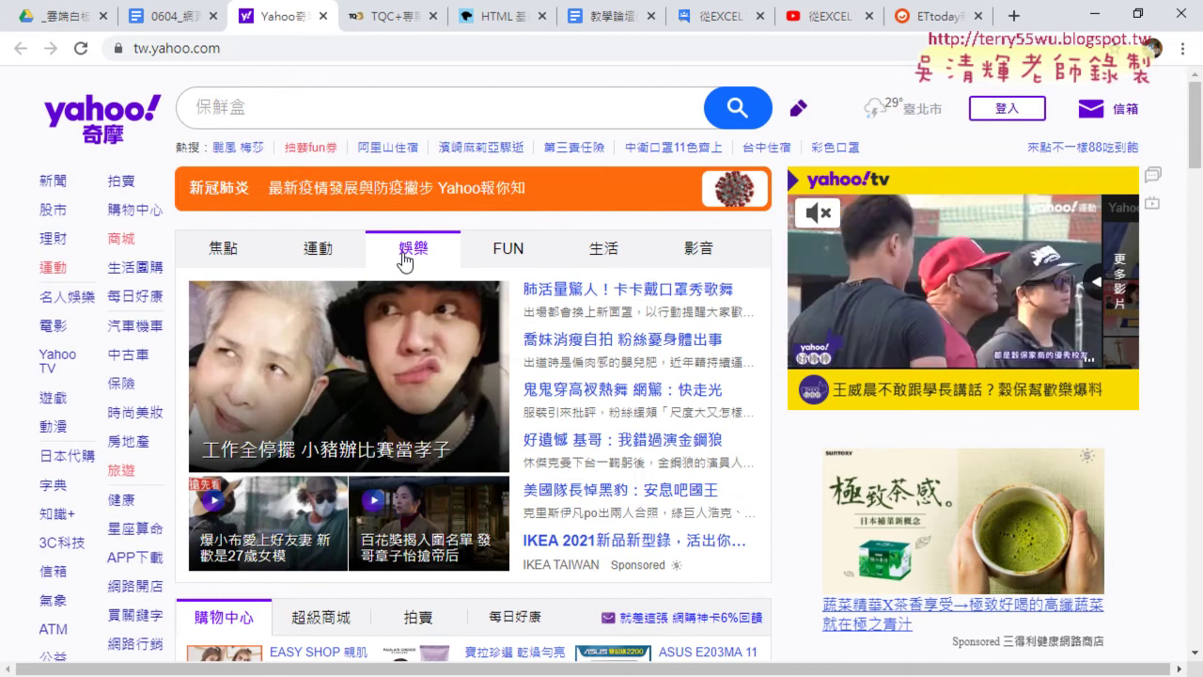
{"action": "mouse_move", "coordinate": [223, 250]}
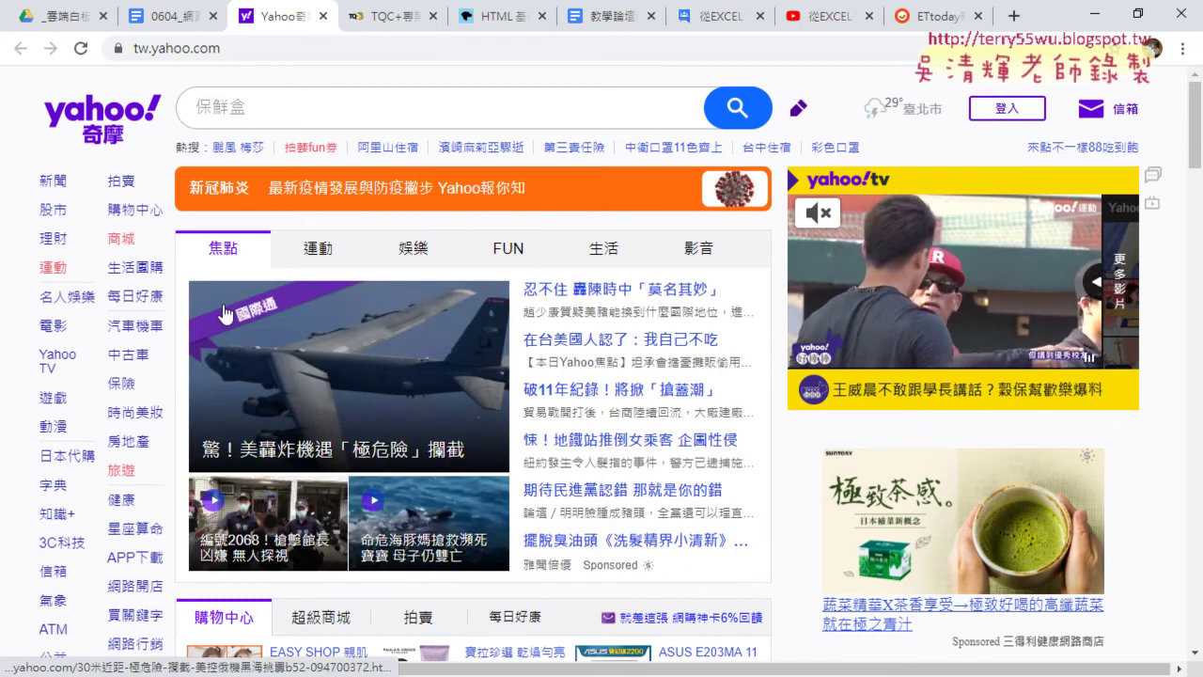
{"action": "right_click", "coordinate": [569, 299]}
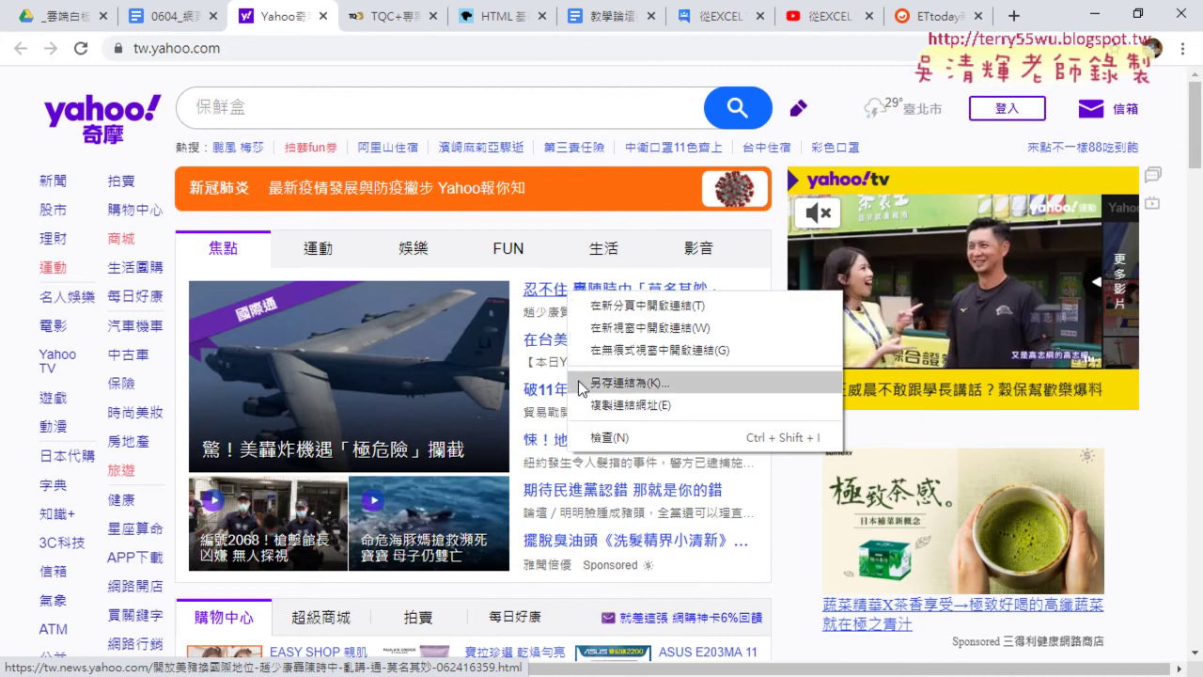
{"action": "left_click", "coordinate": [596, 437]}
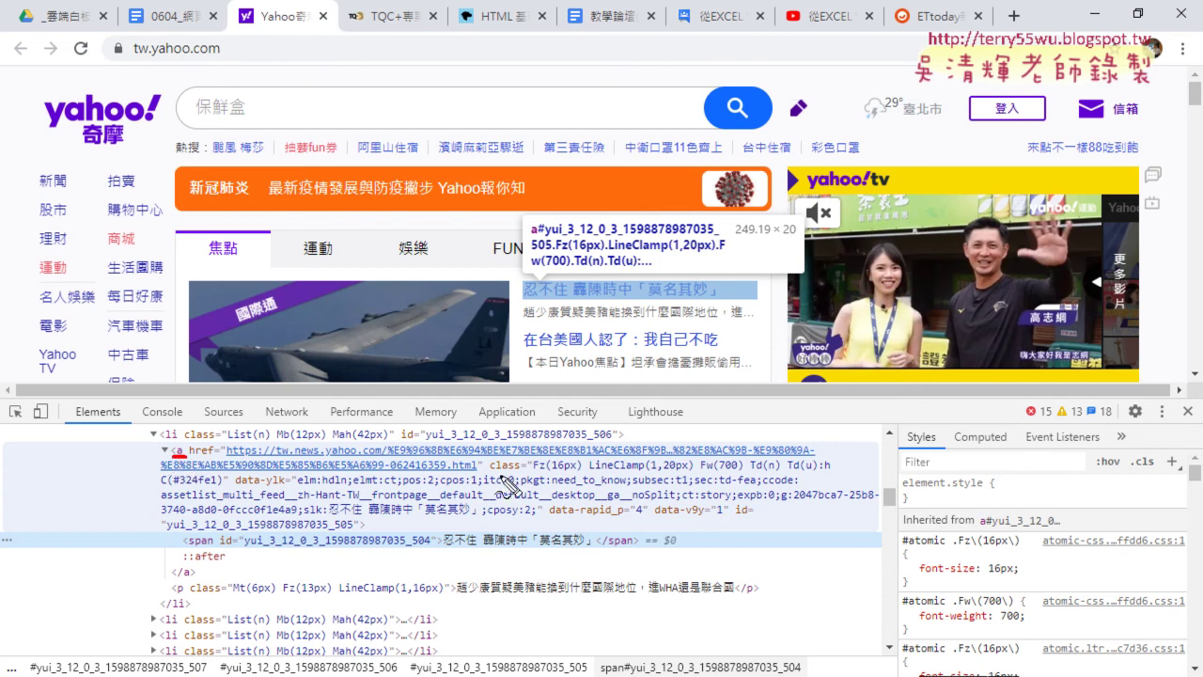
Underline the headline link's class value, including C(#324fe1), clear the marks, and return to the notes
{"action": "left_click_drag", "start_coordinate": [491, 472], "coordinate": [522, 473]}
{"action": "left_click_drag", "start_coordinate": [548, 471], "coordinate": [827, 472]}
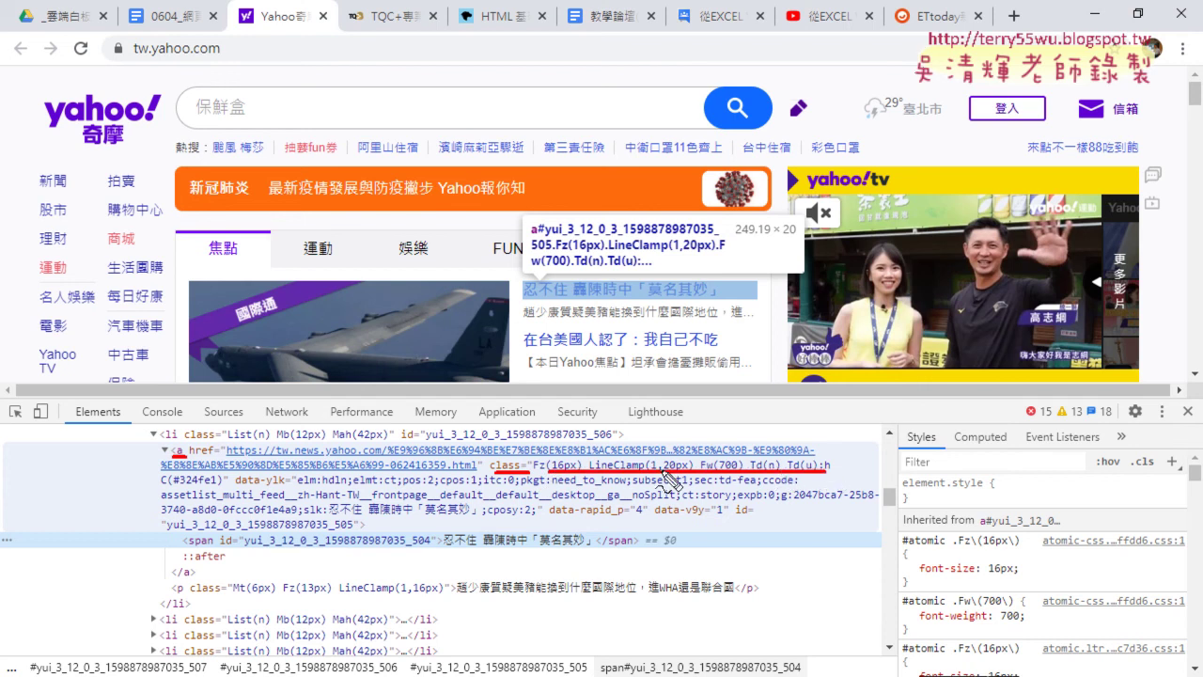
{"action": "left_click_drag", "start_coordinate": [161, 504], "coordinate": [229, 505]}
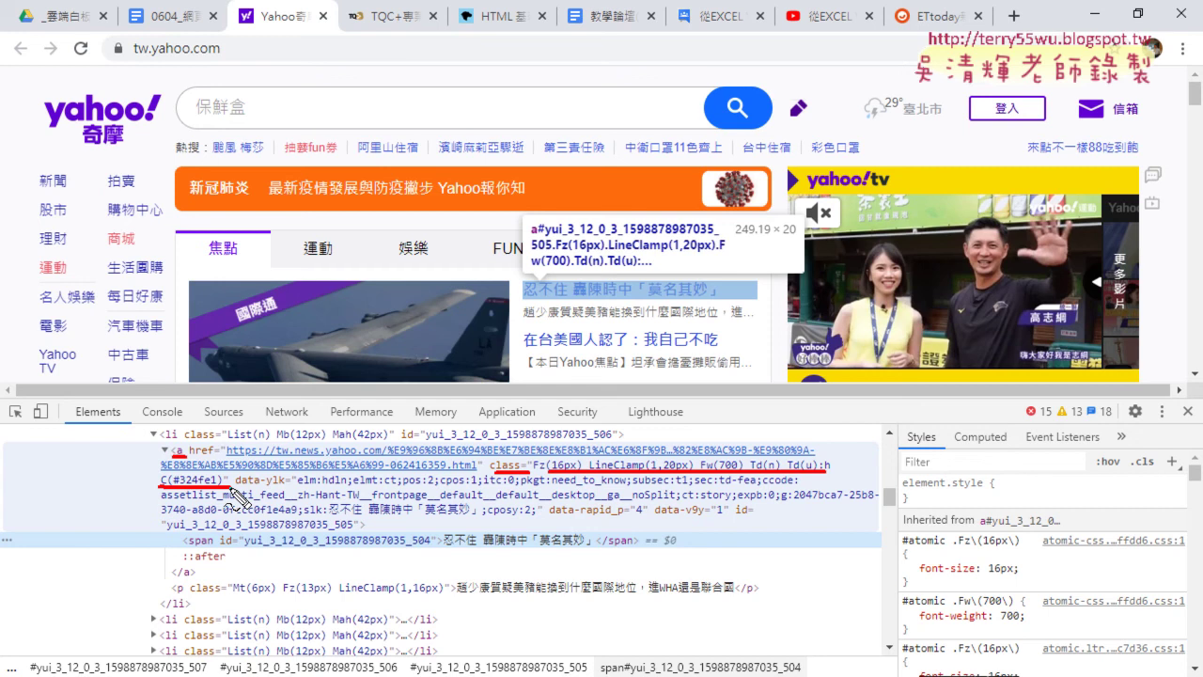
{"action": "key", "text": "Escape"}
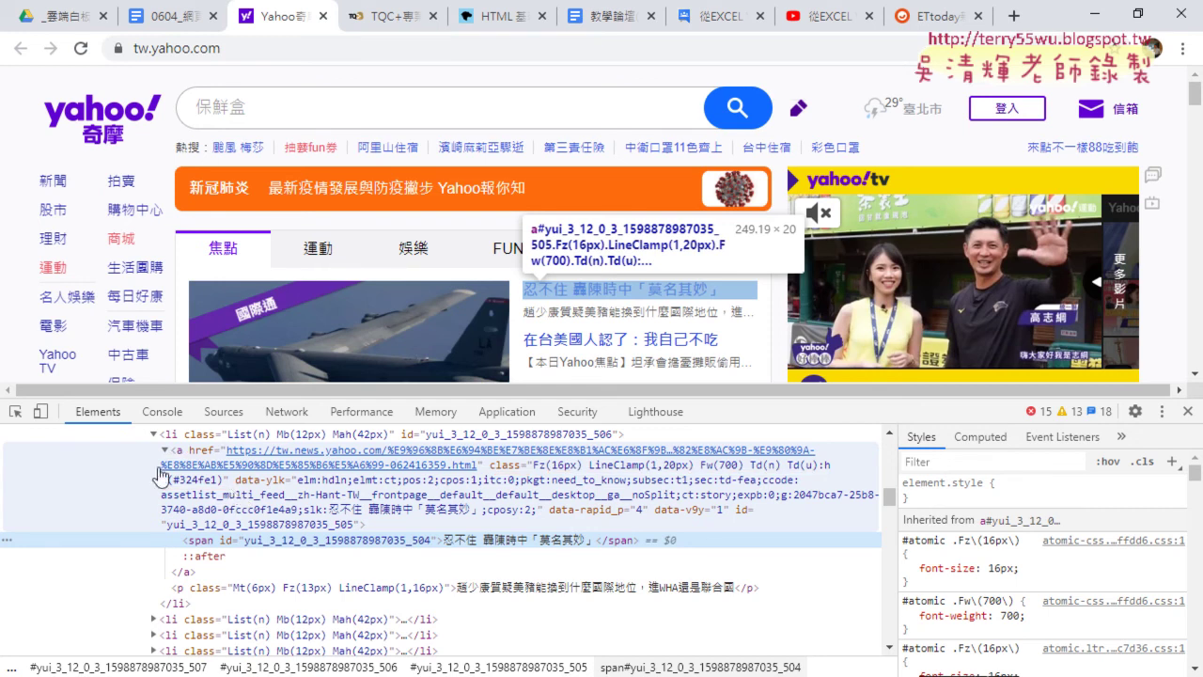
{"action": "left_click", "coordinate": [159, 17]}
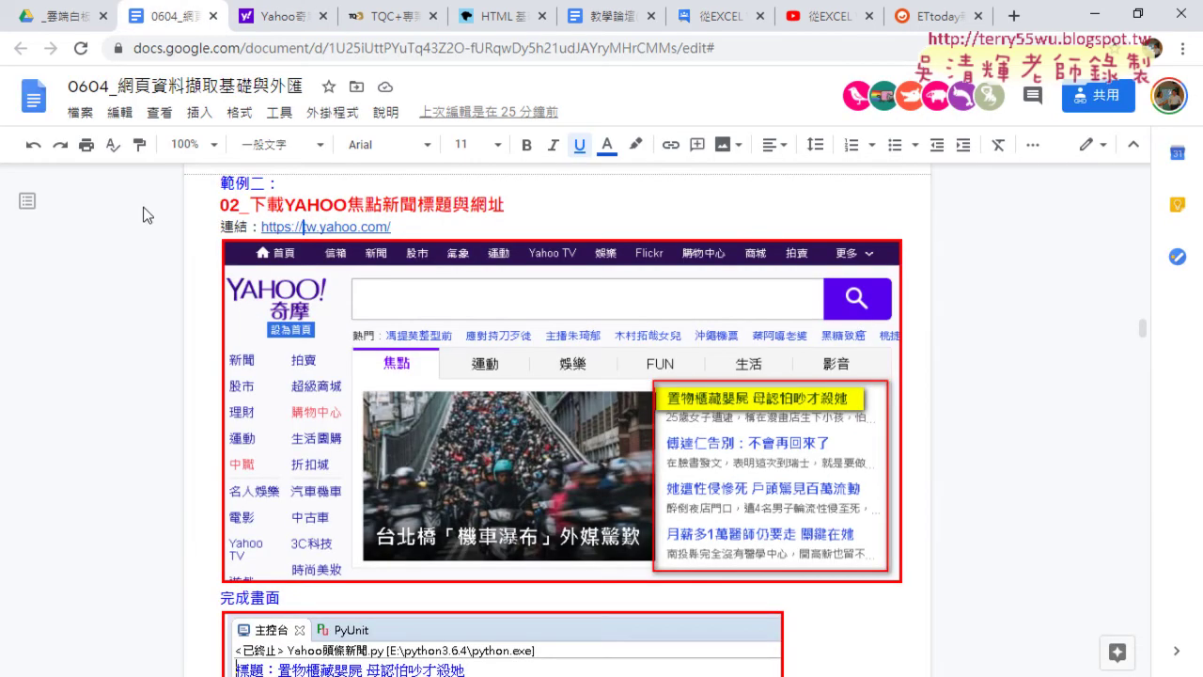
{"action": "scroll", "coordinate": [103, 420], "scroll_direction": "down", "scroll_amount": 2}
{"action": "scroll", "coordinate": [103, 420], "scroll_direction": "down", "scroll_amount": 3}
{"action": "scroll", "coordinate": [103, 420], "scroll_direction": "down", "scroll_amount": 3}
{"action": "scroll", "coordinate": [104, 420], "scroll_direction": "down", "scroll_amount": 4}
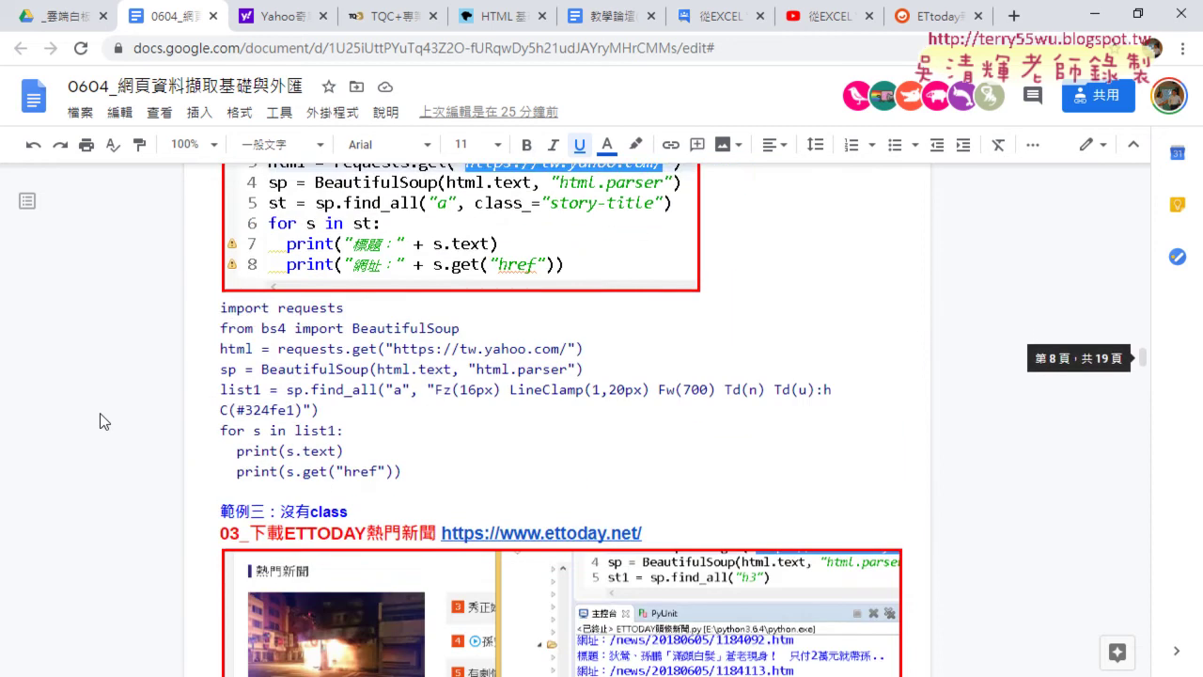
{"action": "scroll", "coordinate": [103, 420], "scroll_direction": "down", "scroll_amount": 1}
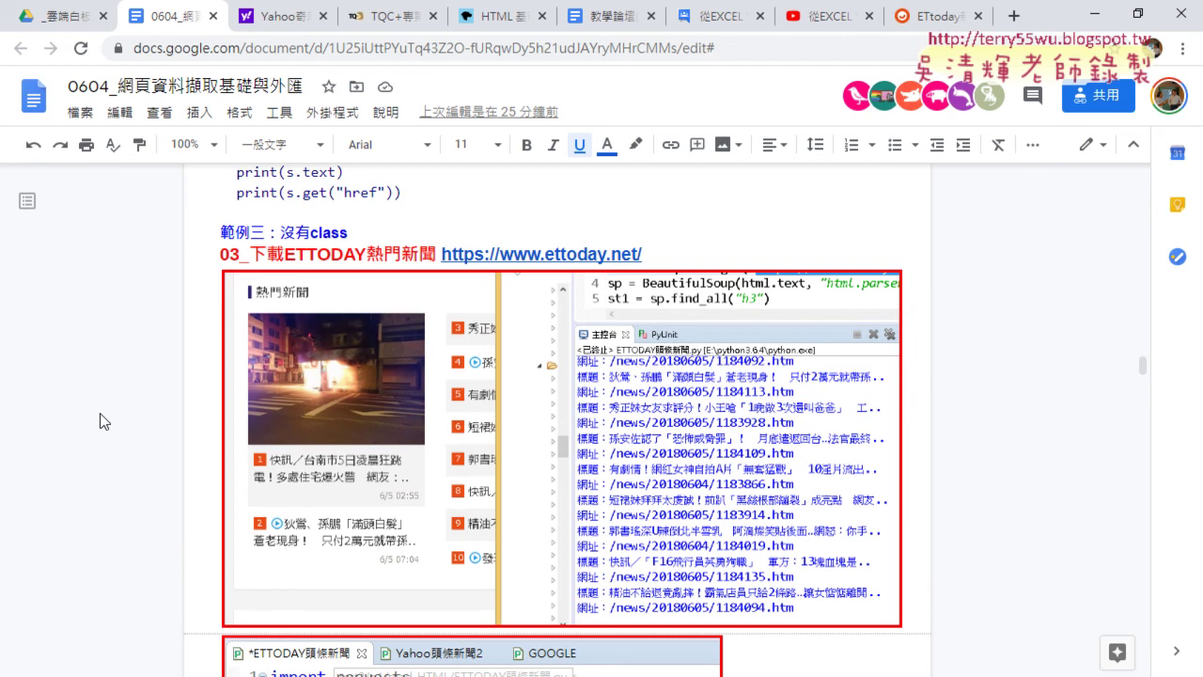
{"action": "left_click", "coordinate": [285, 232]}
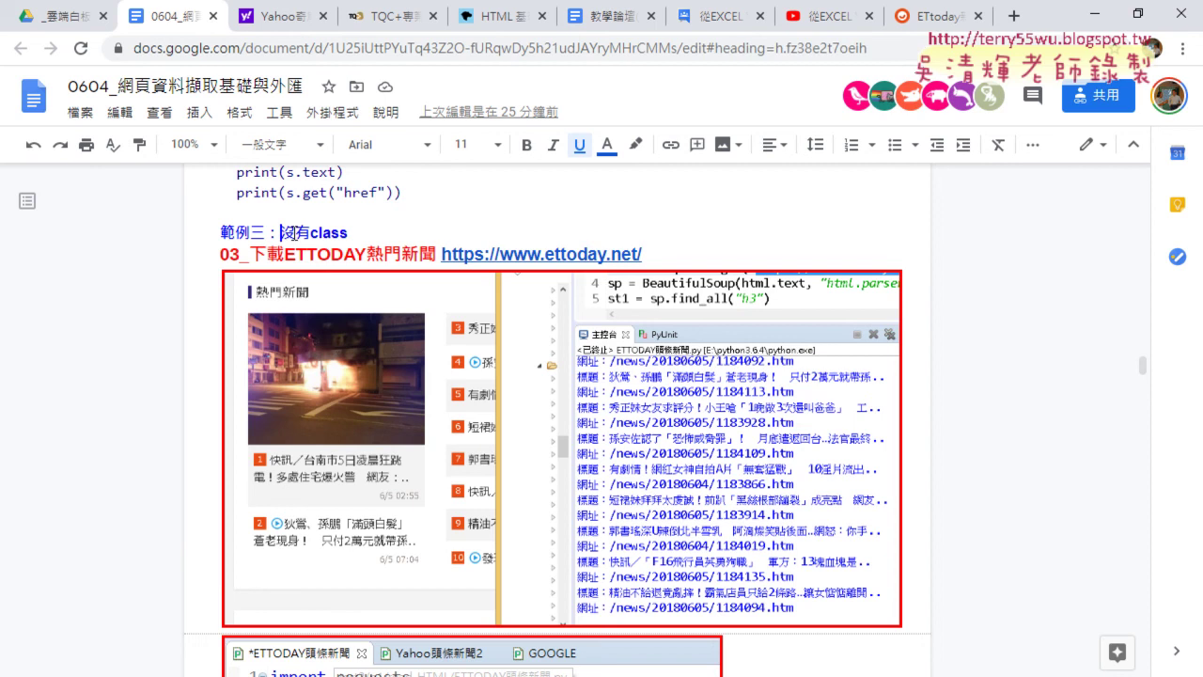
{"action": "left_click_drag", "start_coordinate": [282, 232], "coordinate": [349, 232]}
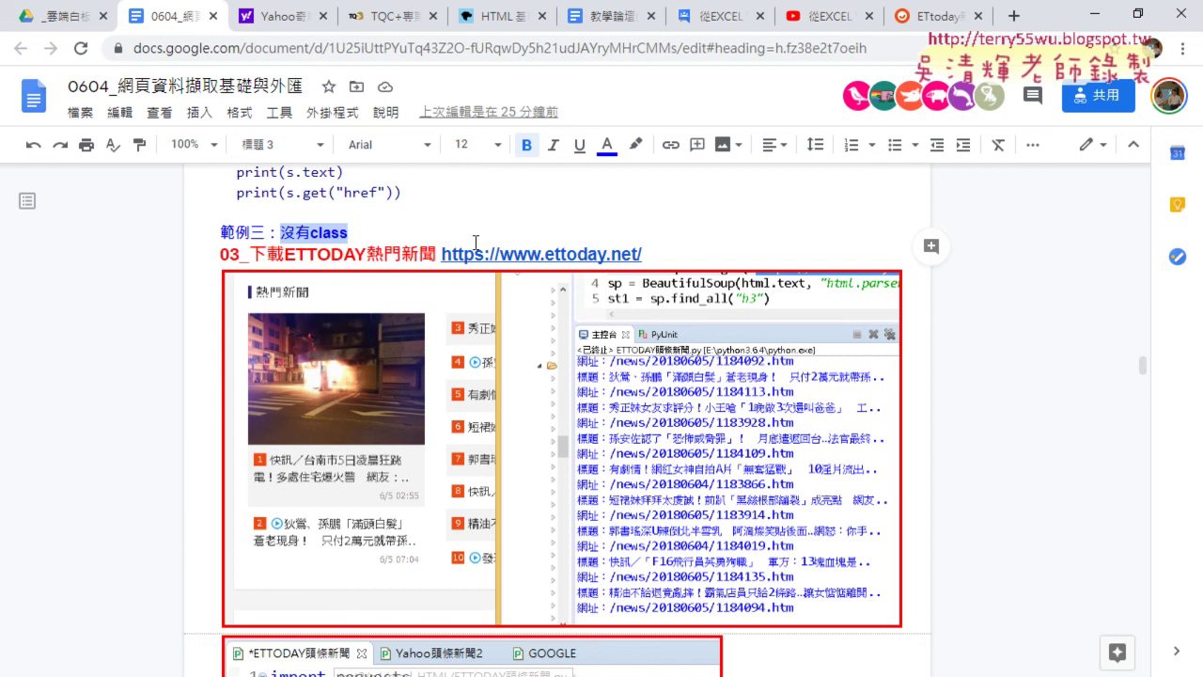
{"action": "left_click", "coordinate": [505, 252]}
{"action": "left_click", "coordinate": [522, 288]}
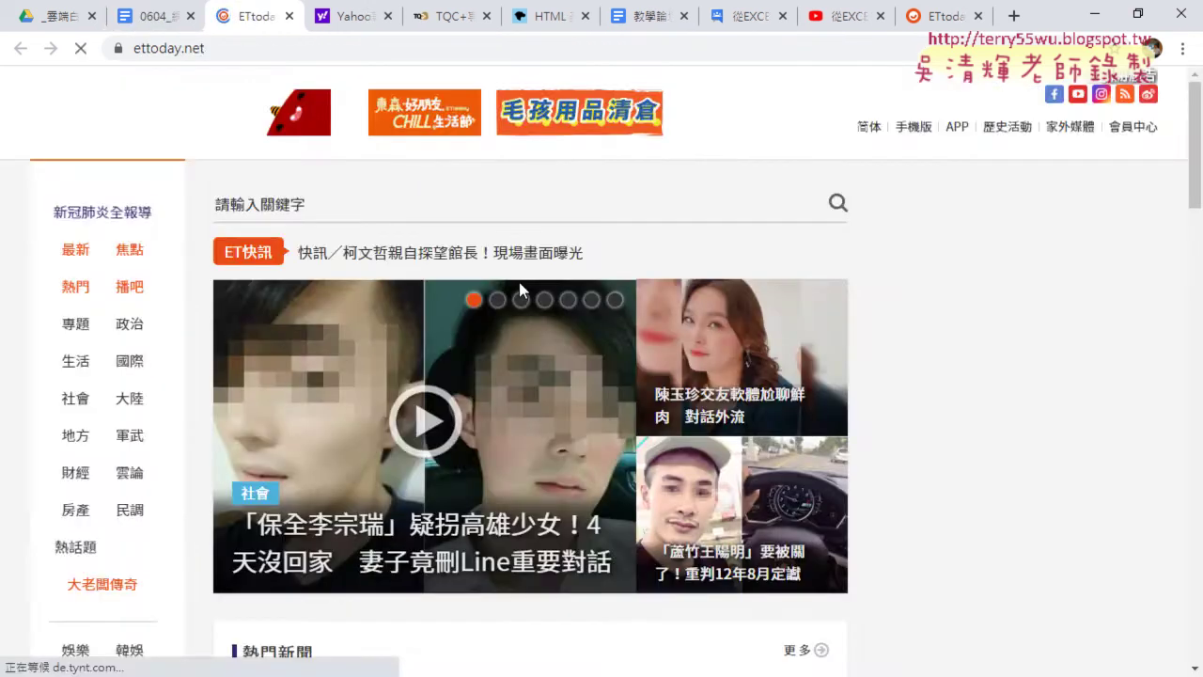
Inspect the top 熱門新聞 headline, revealing its classless <a> with href /news/20200830/1797030.htm
{"action": "scroll", "coordinate": [273, 308], "scroll_direction": "down", "scroll_amount": 5}
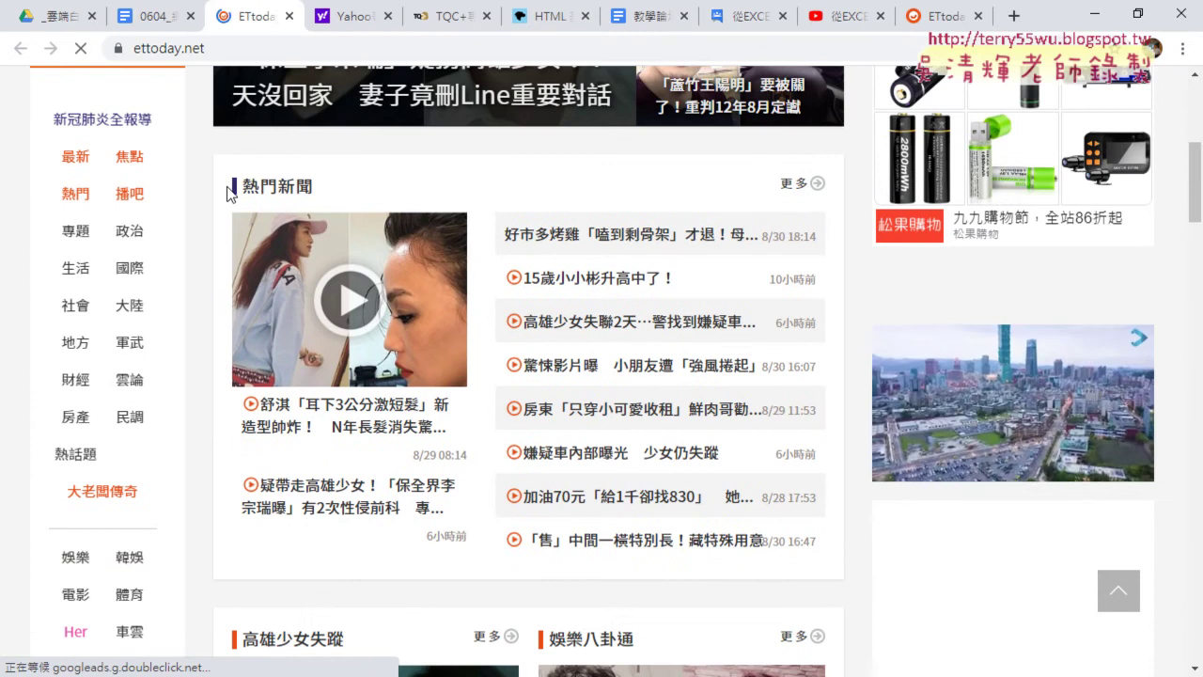
{"action": "left_click_drag", "start_coordinate": [227, 195], "coordinate": [767, 550]}
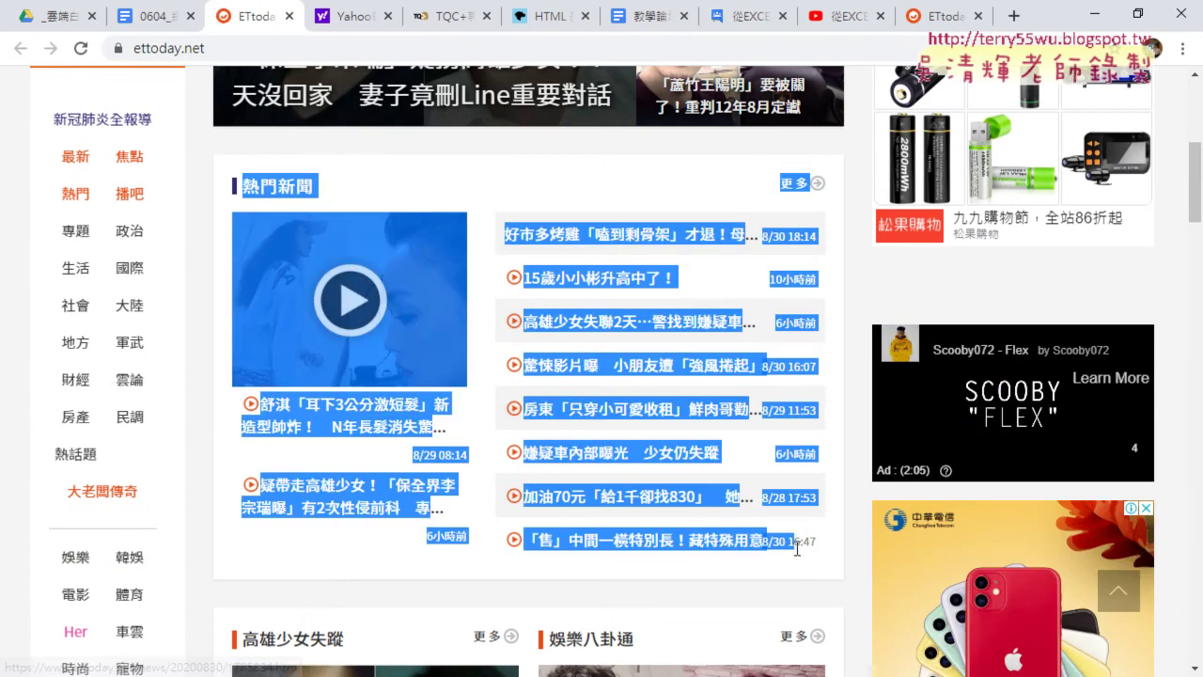
{"action": "left_click", "coordinate": [416, 154]}
{"action": "left_click", "coordinate": [408, 177]}
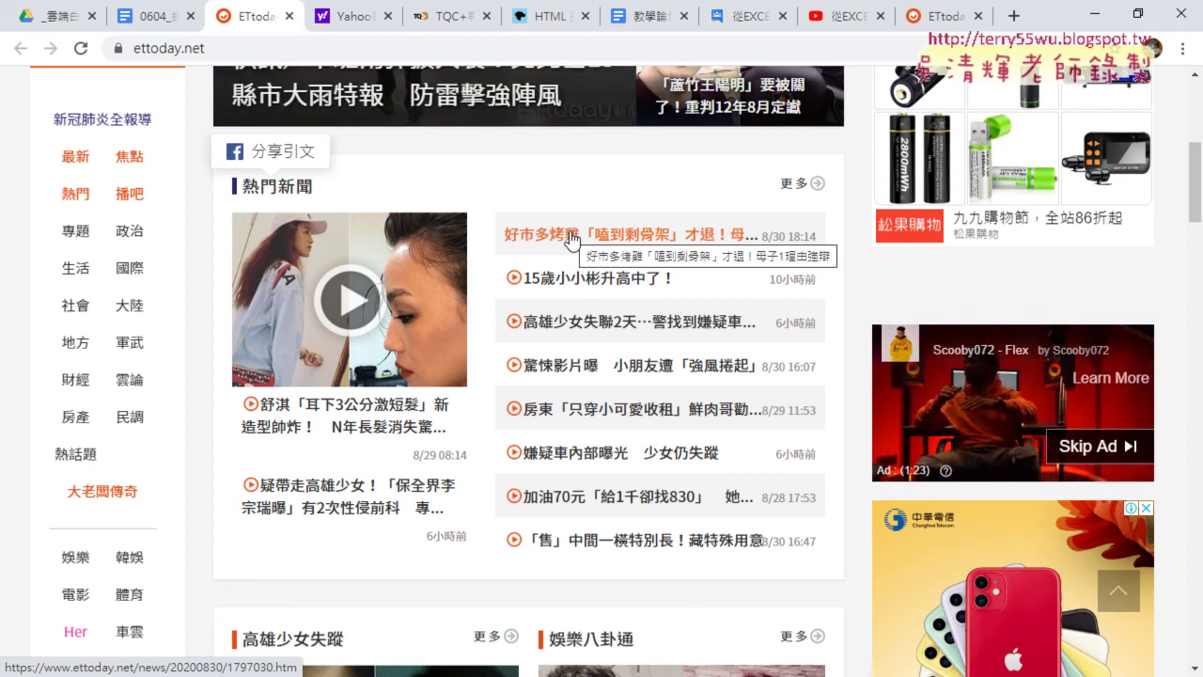
{"action": "right_click", "coordinate": [570, 237]}
{"action": "left_click", "coordinate": [609, 374]}
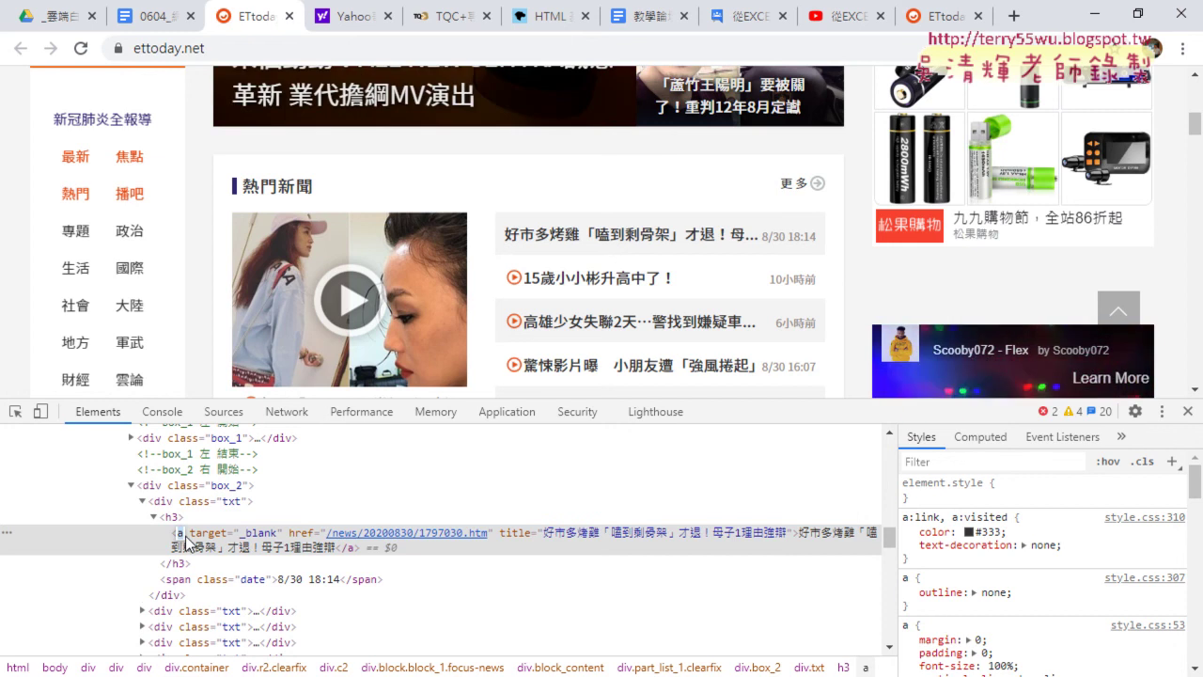
{"action": "left_click", "coordinate": [518, 531]}
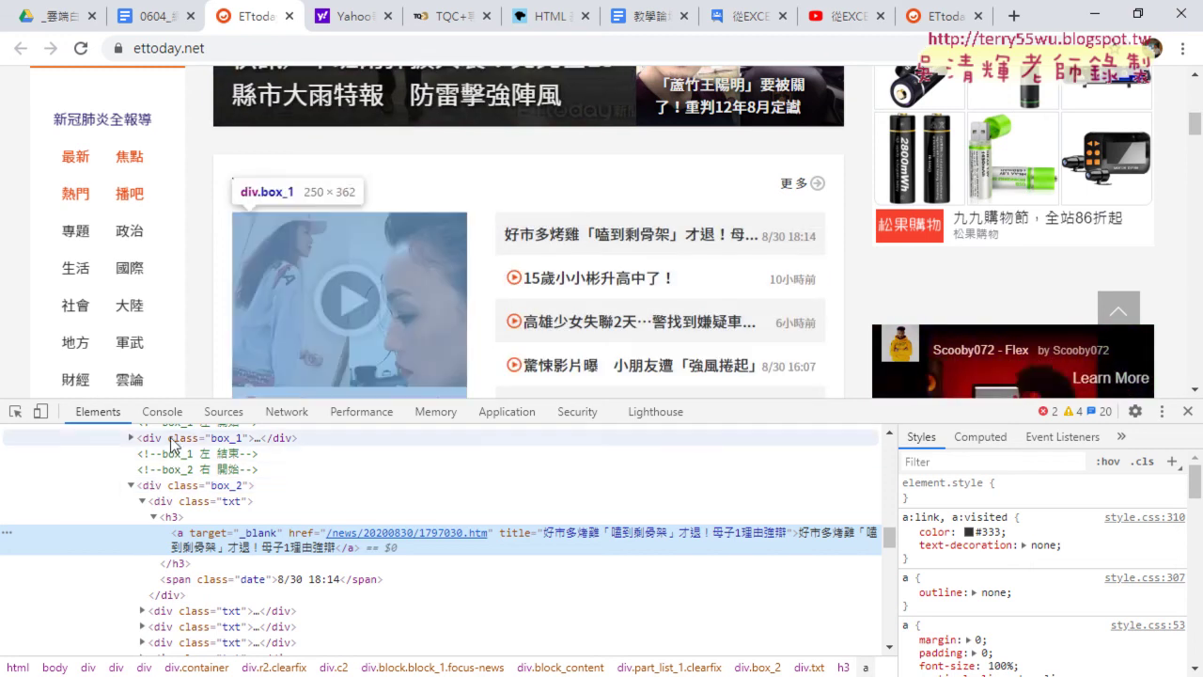
Resize the inspector and select the div class="part_list_1 clearfix" node, opening its class for editing
{"action": "scroll", "coordinate": [172, 441], "scroll_direction": "up", "scroll_amount": 2}
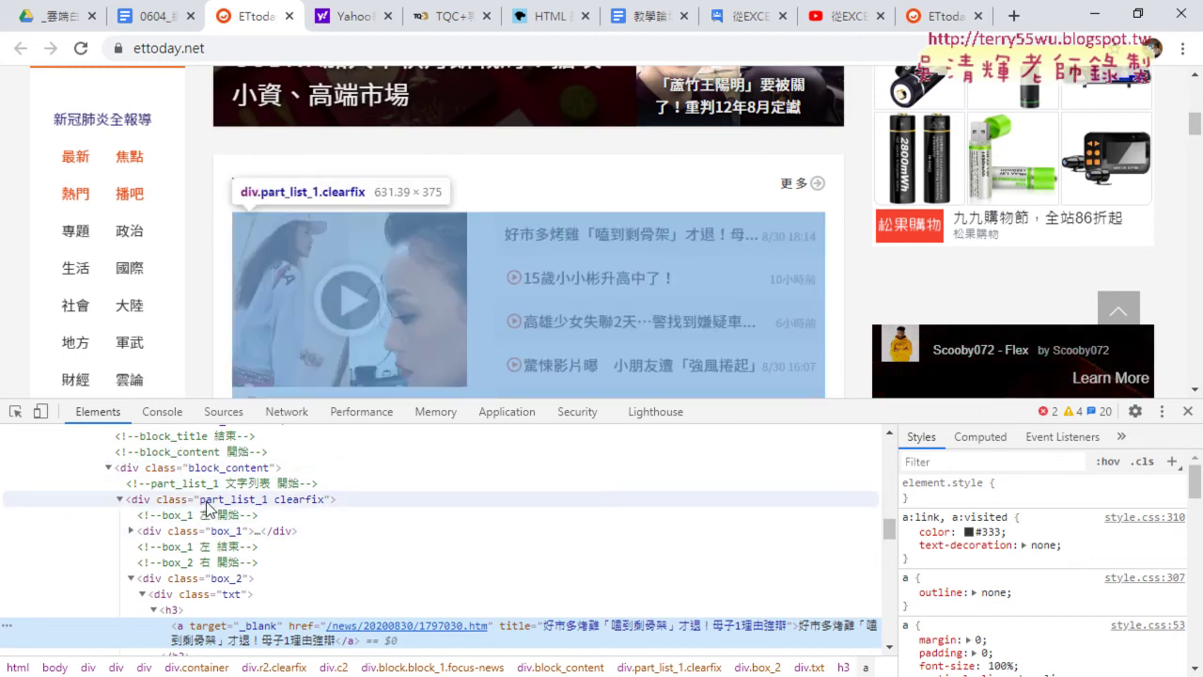
{"action": "left_click_drag", "start_coordinate": [845, 414], "coordinate": [848, 564]}
{"action": "scroll", "coordinate": [848, 461], "scroll_direction": "down", "scroll_amount": 1}
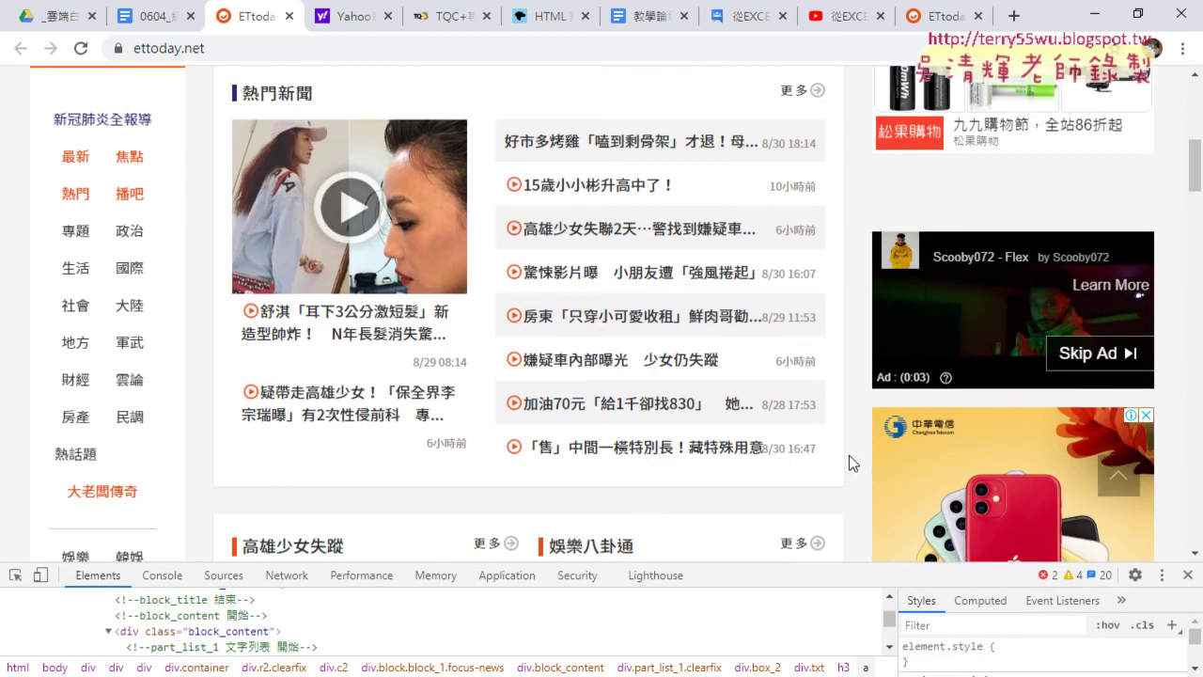
{"action": "scroll", "coordinate": [849, 454], "scroll_direction": "down", "scroll_amount": 1}
{"action": "left_click_drag", "start_coordinate": [592, 563], "coordinate": [575, 396]}
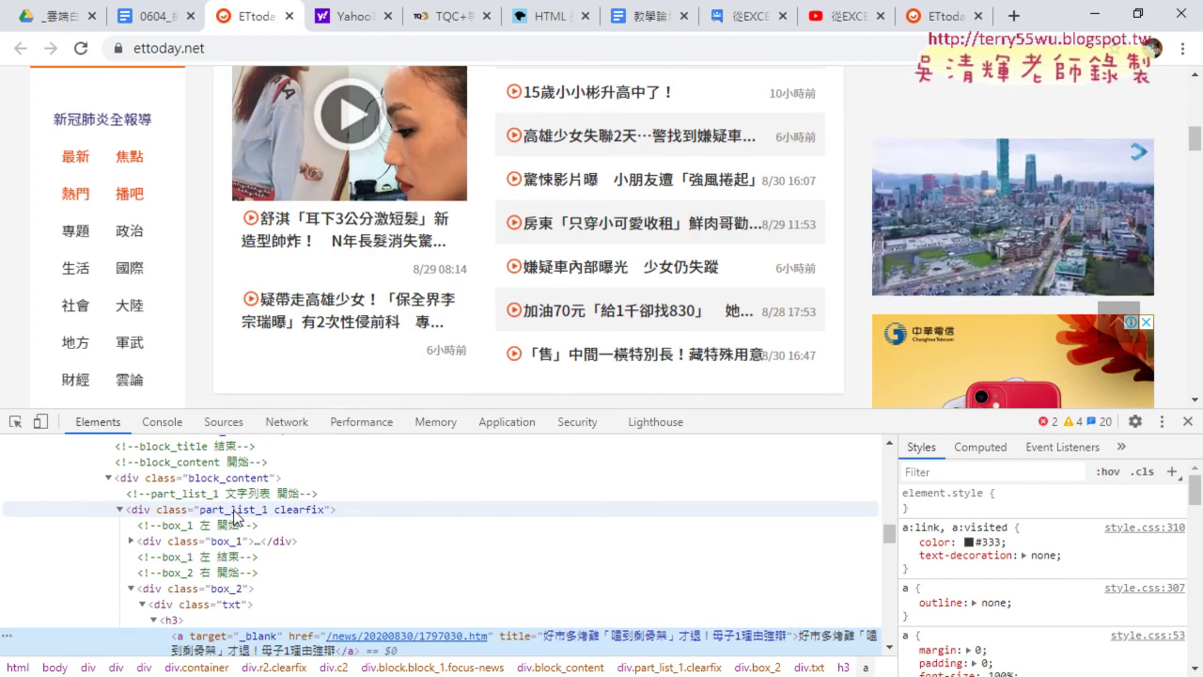
{"action": "left_click", "coordinate": [197, 516]}
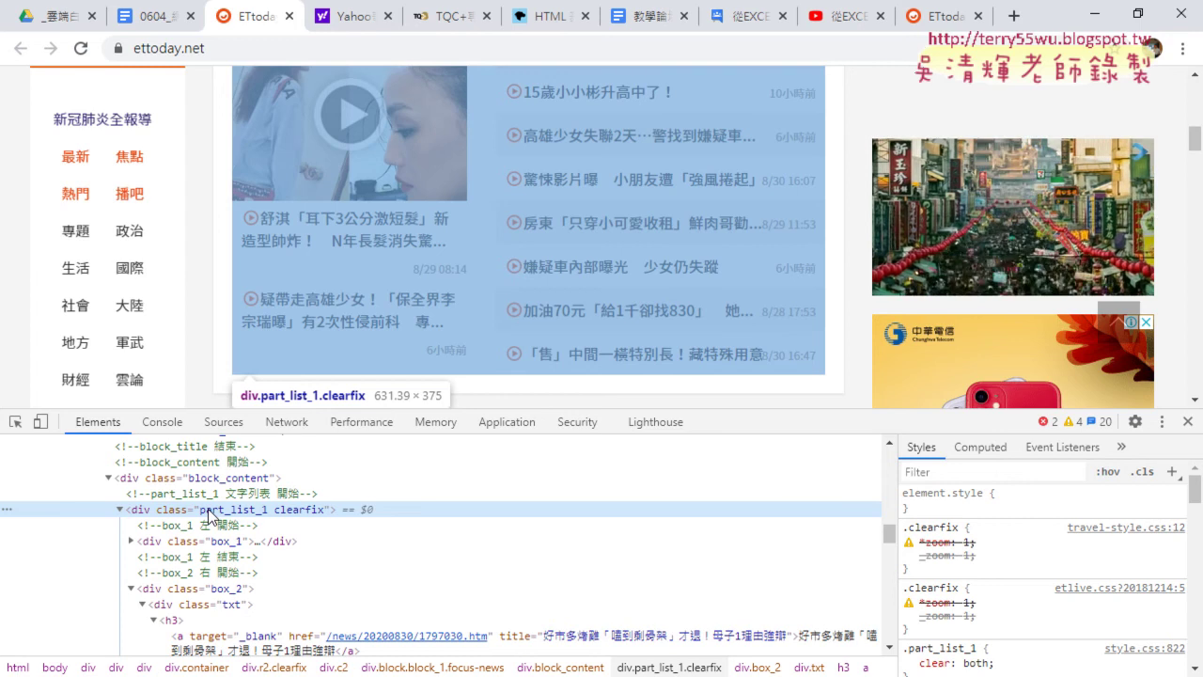
{"action": "double_click", "coordinate": [208, 510]}
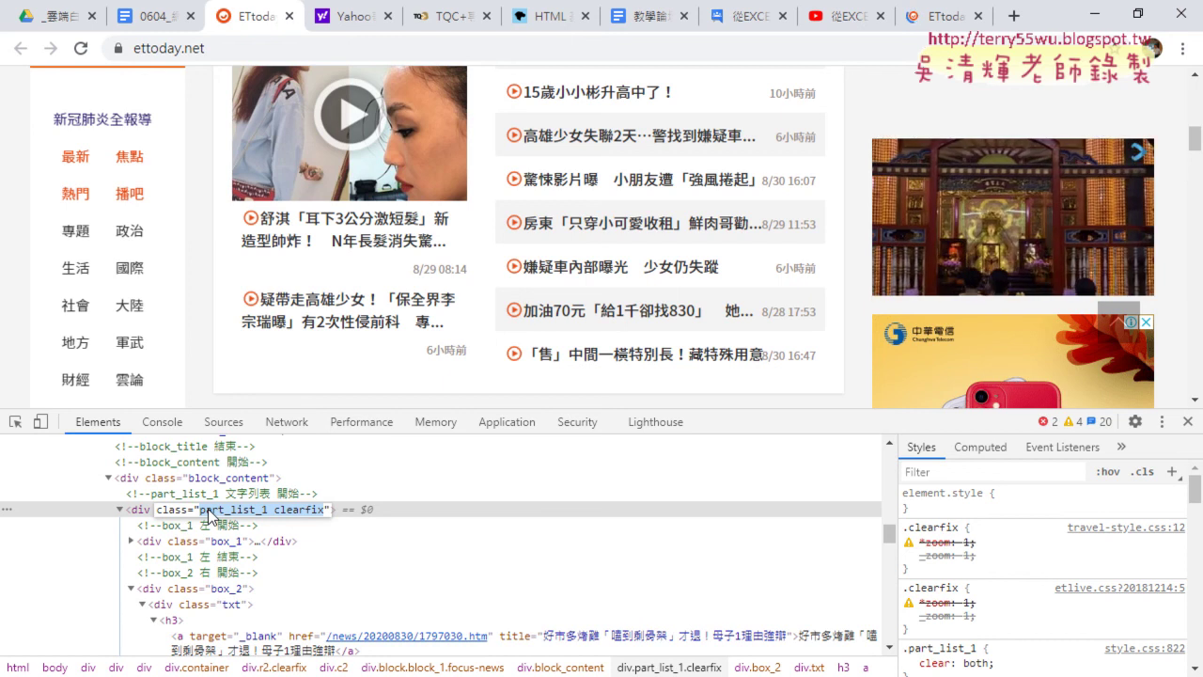
Circle and underline the hot-news headlines on the page, clear the marks, and switch to Eclipse
{"action": "left_click_drag", "start_coordinate": [189, 49], "coordinate": [233, 333]}
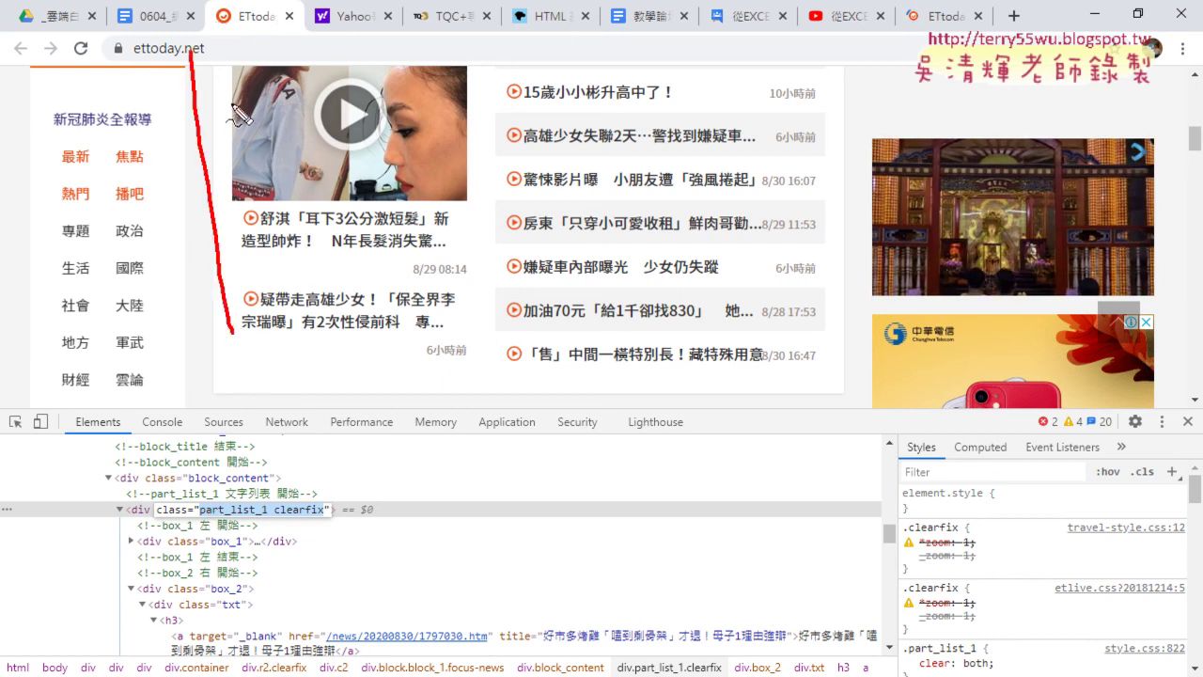
{"action": "left_click_drag", "start_coordinate": [244, 67], "coordinate": [246, 368]}
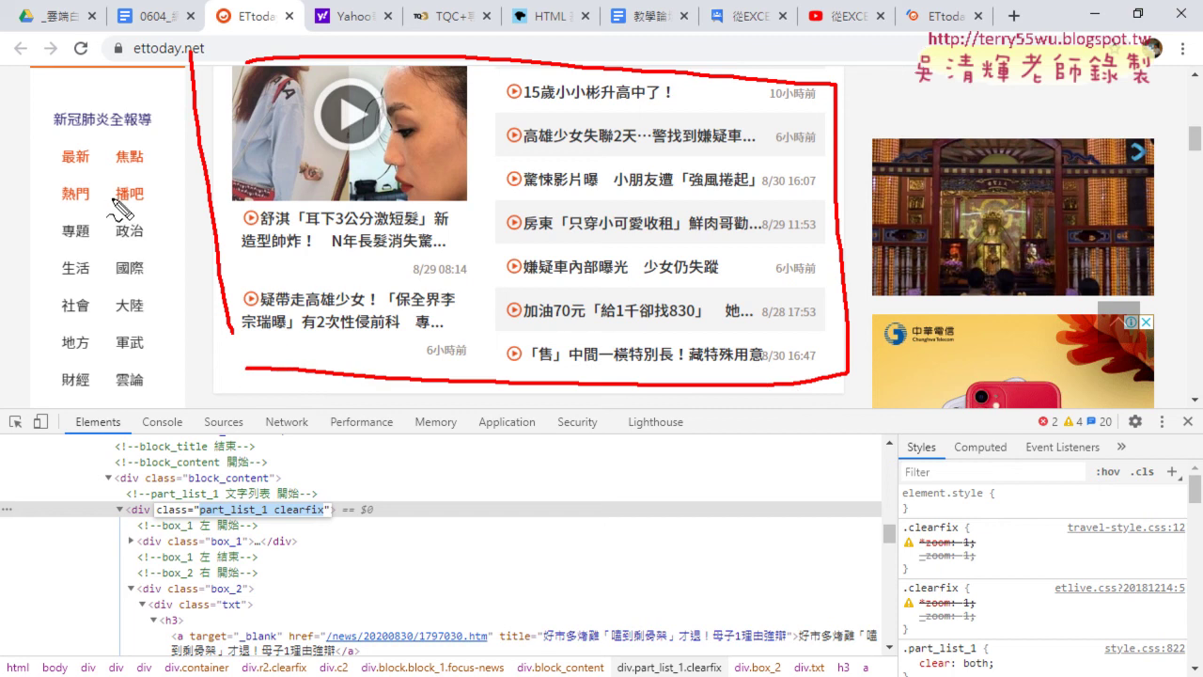
{"action": "left_click_drag", "start_coordinate": [122, 197], "coordinate": [252, 194]}
{"action": "left_click_drag", "start_coordinate": [226, 176], "coordinate": [237, 203]}
{"action": "left_click_drag", "start_coordinate": [526, 106], "coordinate": [630, 103]}
{"action": "left_click_drag", "start_coordinate": [523, 148], "coordinate": [663, 148]}
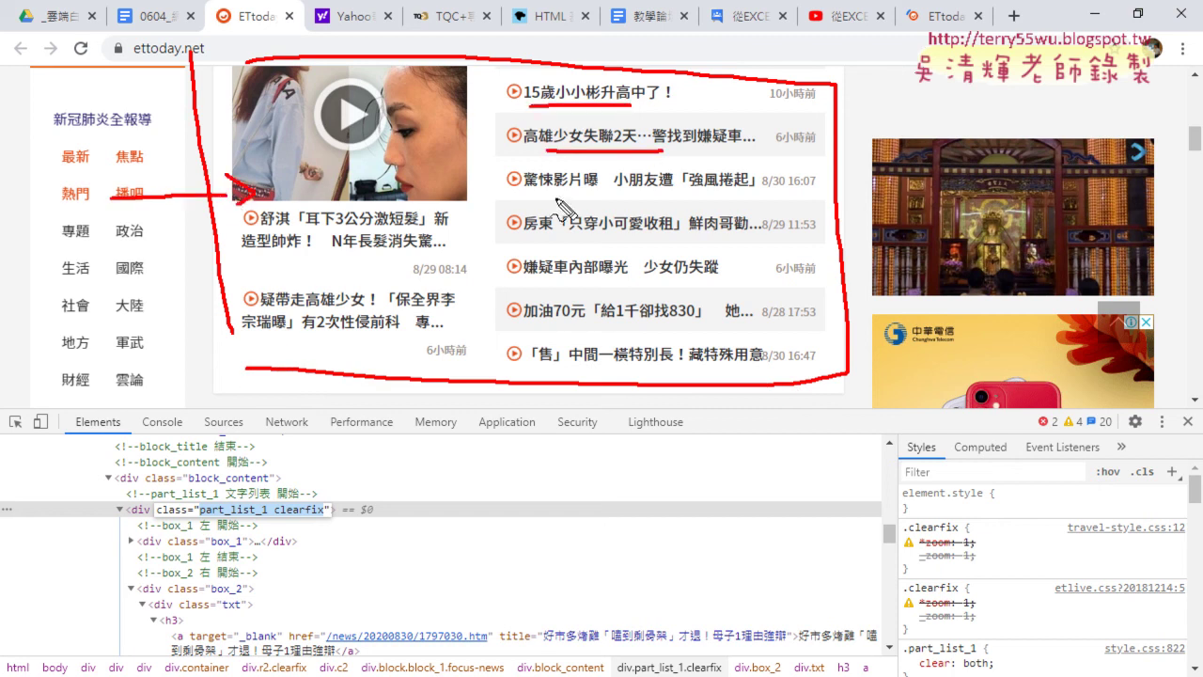
{"action": "left_click_drag", "start_coordinate": [582, 186], "coordinate": [656, 195]}
{"action": "left_click_drag", "start_coordinate": [560, 226], "coordinate": [688, 235]}
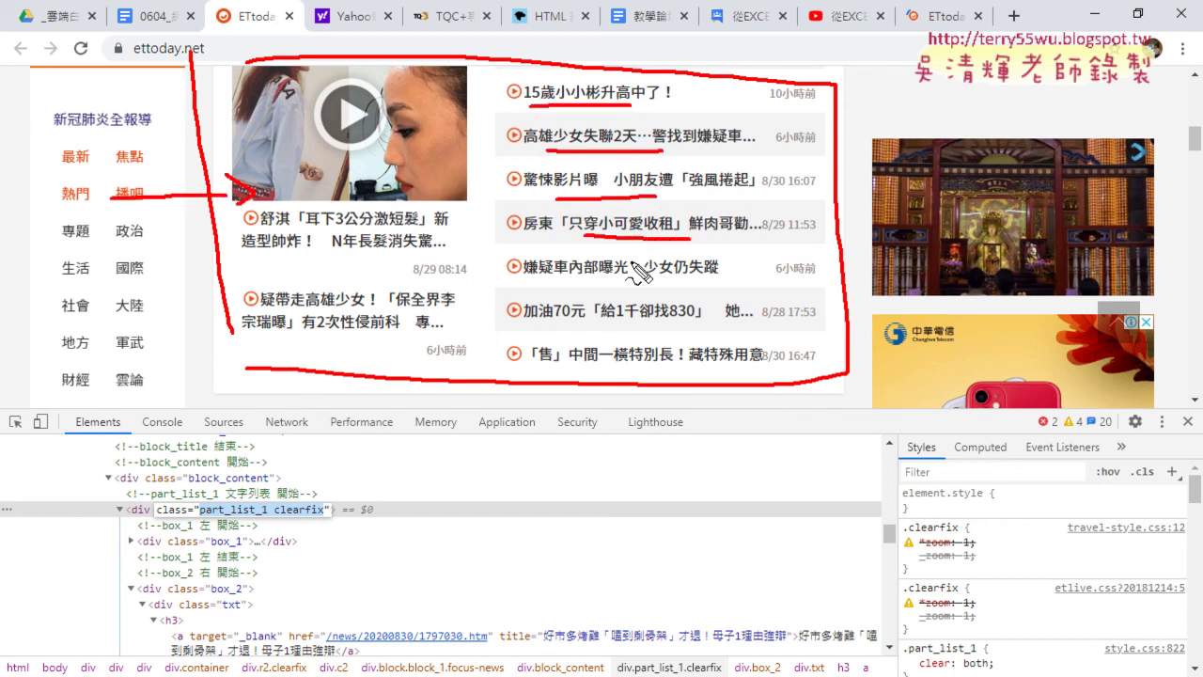
{"action": "key", "text": "Escape"}
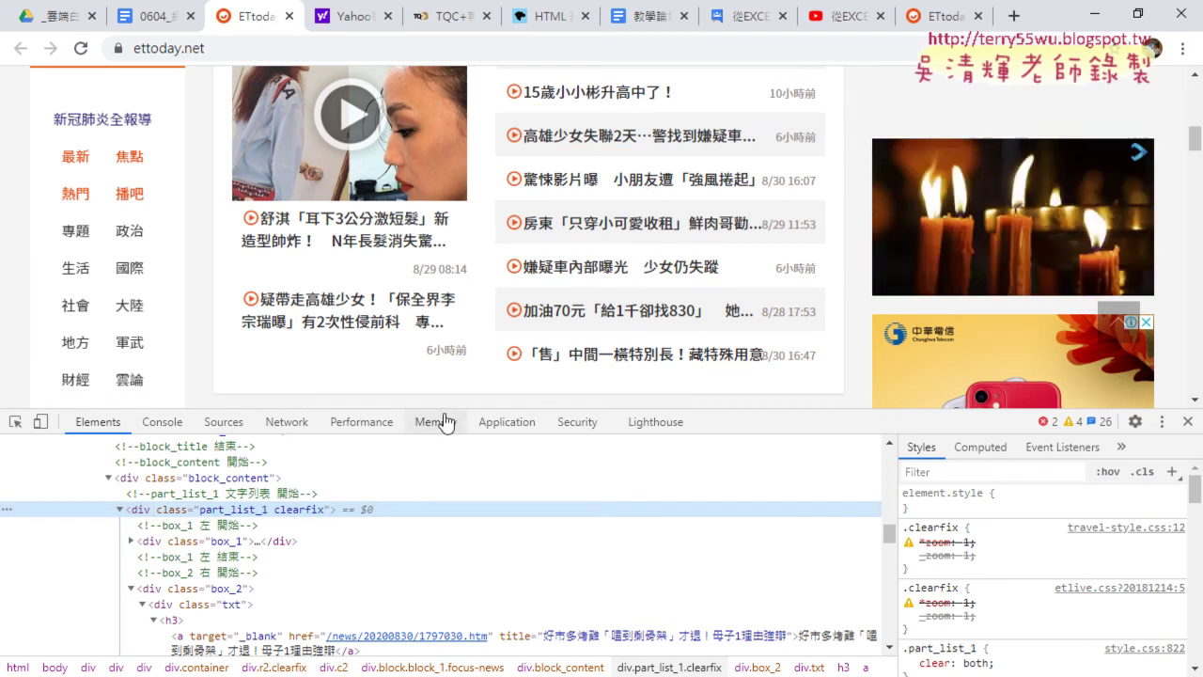
{"action": "key", "text": "alt+Tab"}
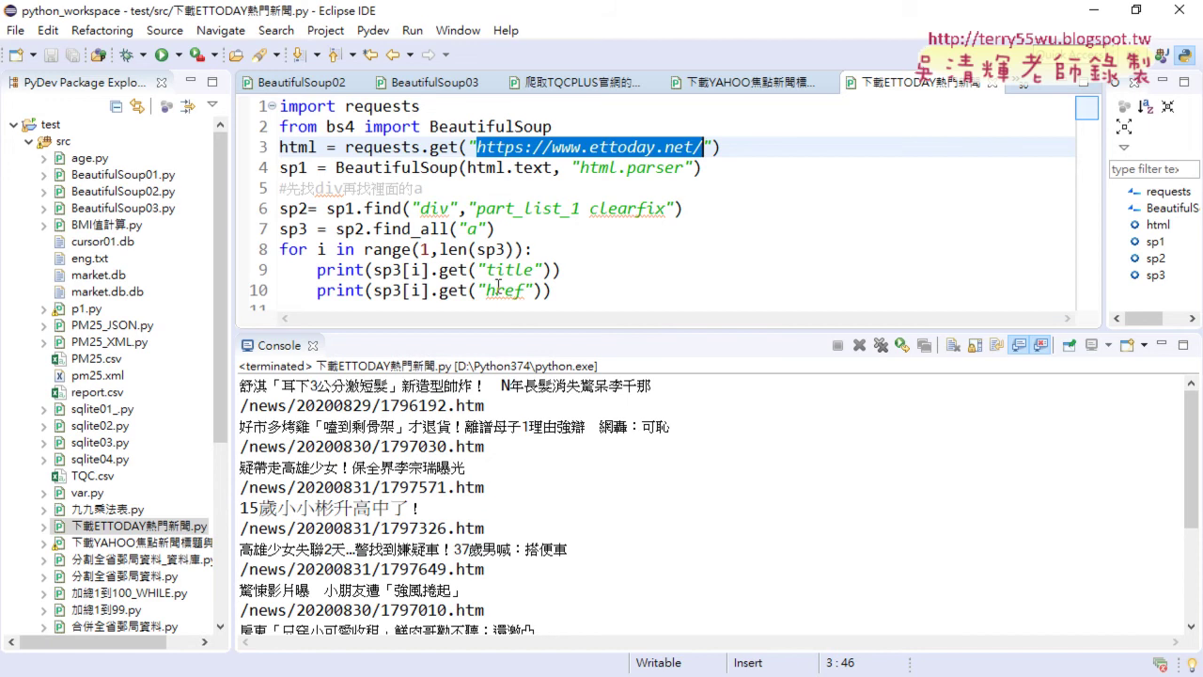
Enlarge the code editor and highlight sp1, the find call and the 'part_list_1 clearfix' class string
{"action": "left_click_drag", "start_coordinate": [520, 331], "coordinate": [520, 414]}
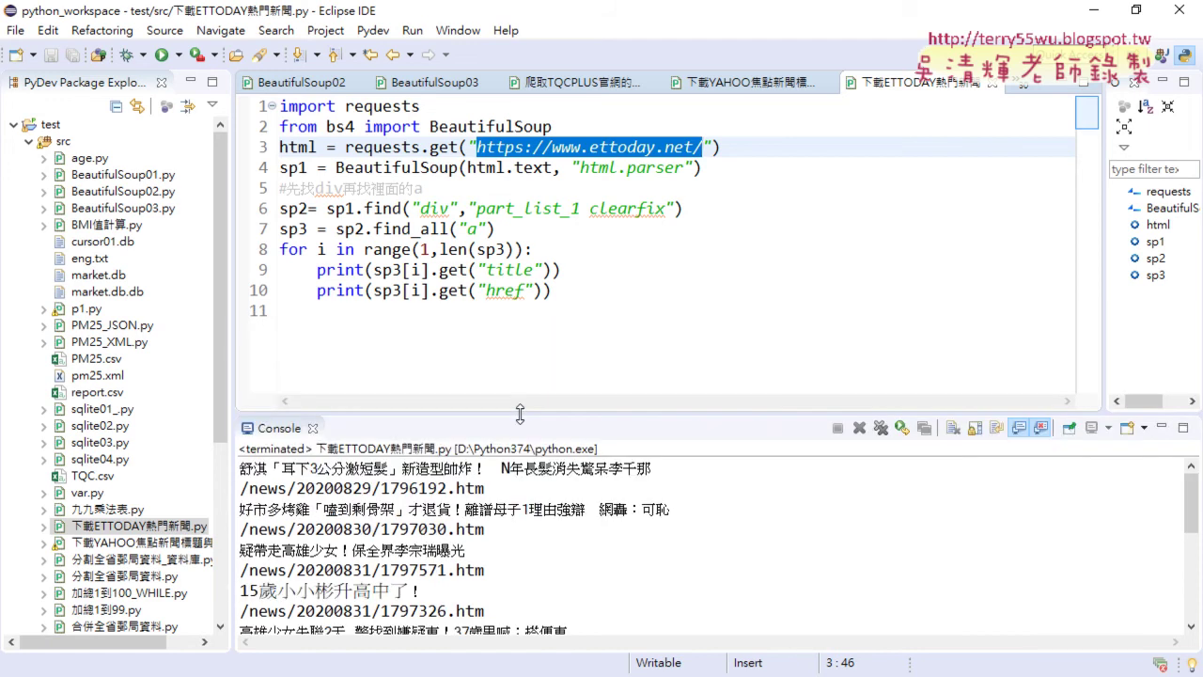
{"action": "left_click", "coordinate": [420, 226]}
{"action": "left_click_drag", "start_coordinate": [327, 209], "coordinate": [405, 209]}
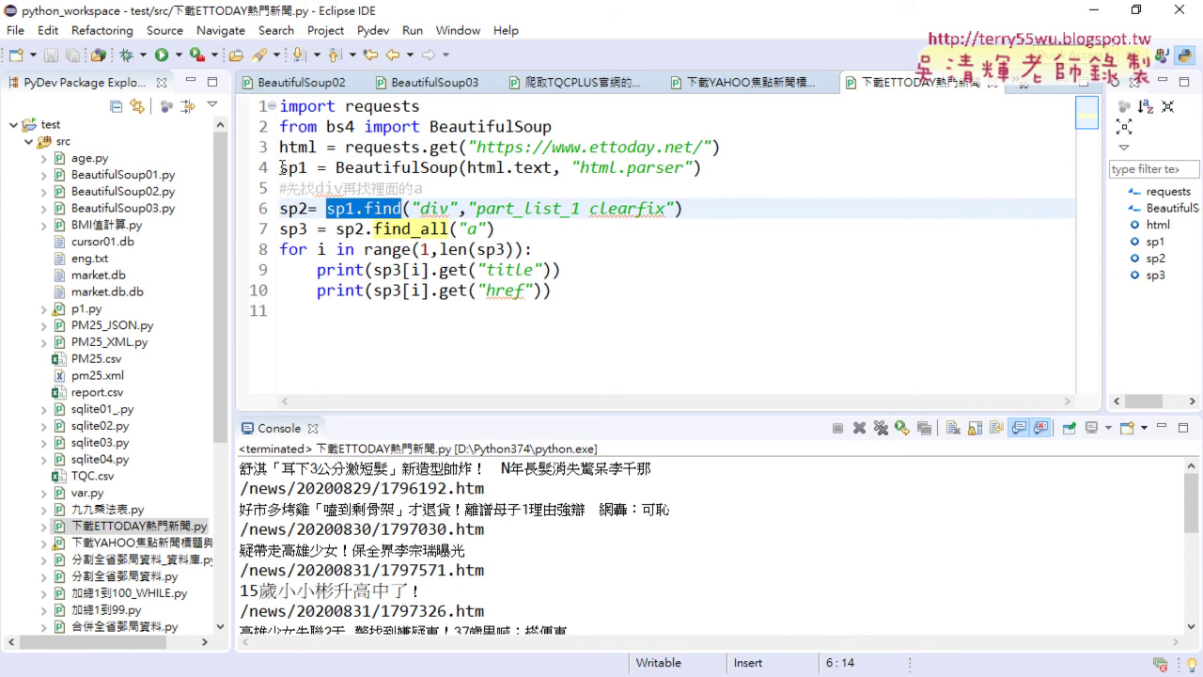
{"action": "left_click_drag", "start_coordinate": [282, 167], "coordinate": [311, 169]}
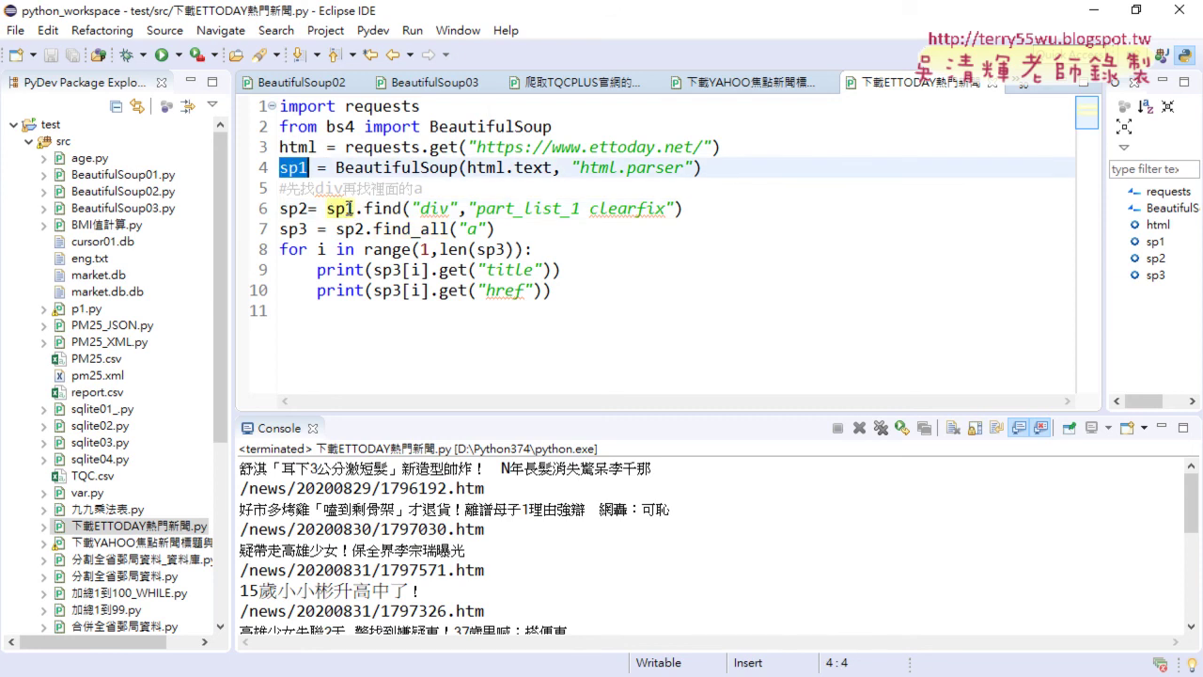
{"action": "left_click_drag", "start_coordinate": [365, 209], "coordinate": [448, 209]}
{"action": "left_click", "coordinate": [524, 209]}
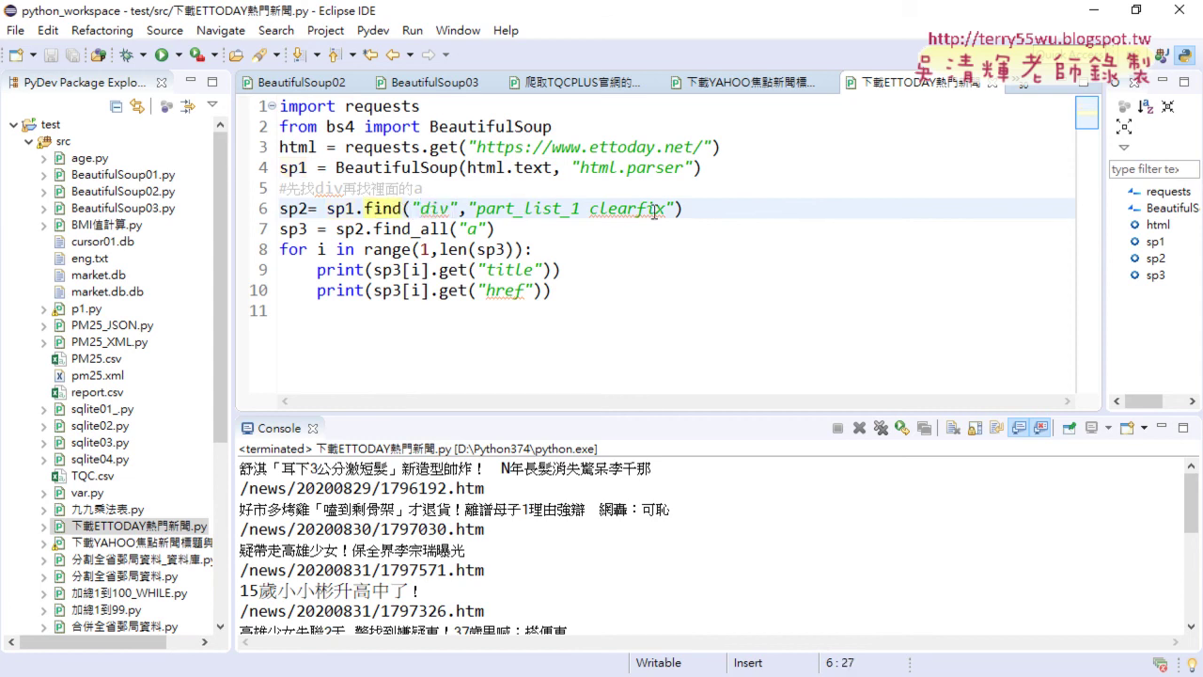
{"action": "key", "text": "alt+Tab"}
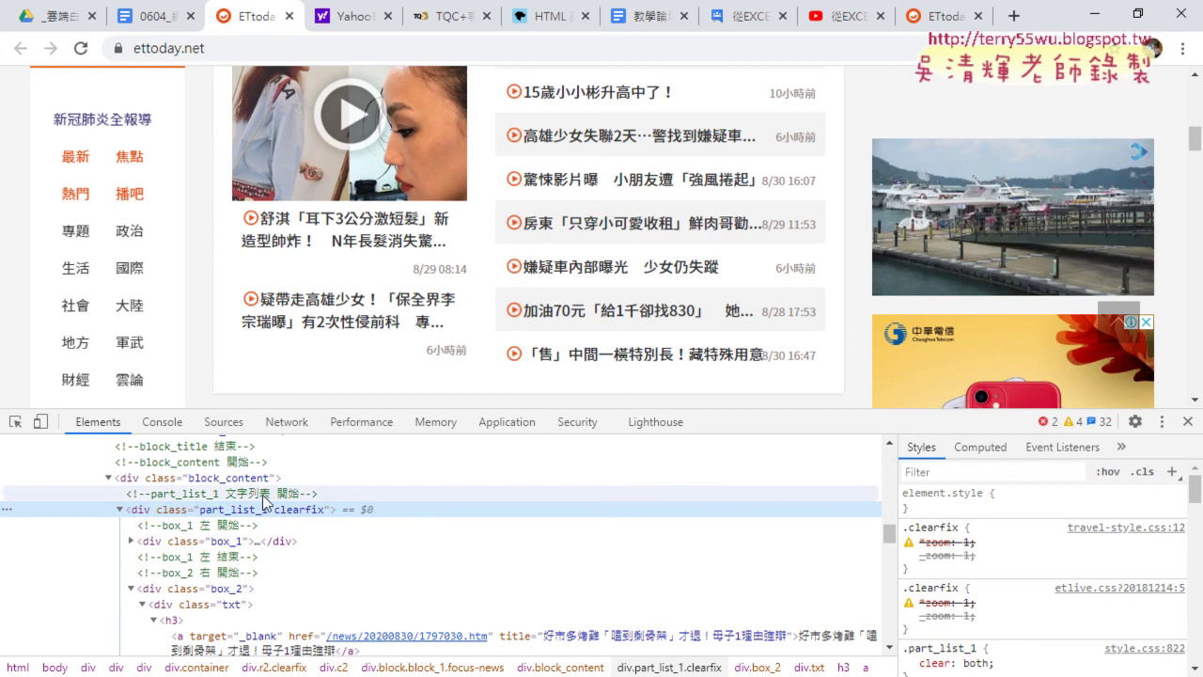
Leave the class value unchanged and collapse the part_list_1 clearfix node in the Elements tree
{"action": "double_click", "coordinate": [295, 509]}
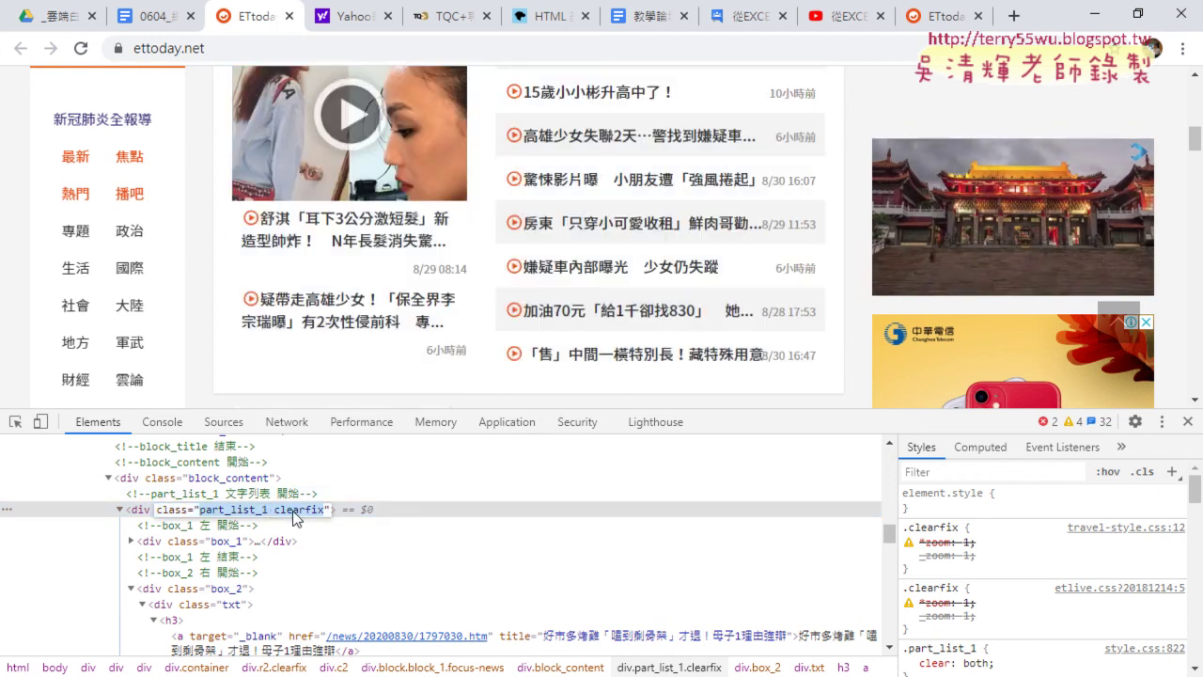
{"action": "key", "text": "Escape"}
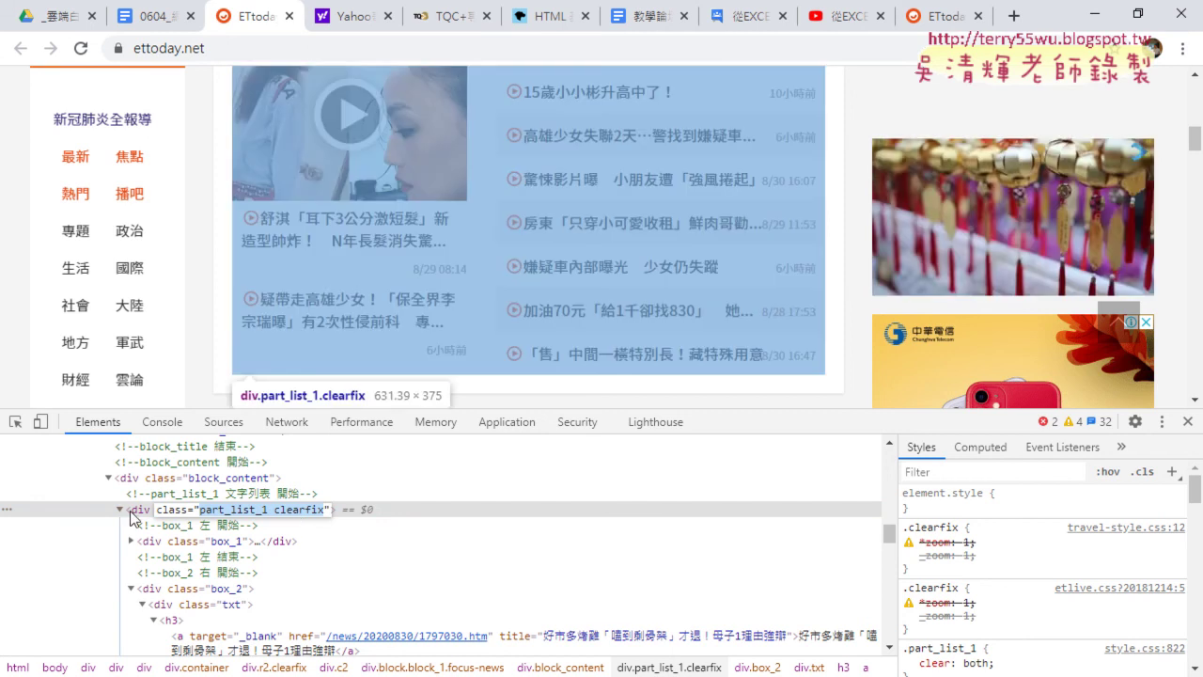
{"action": "left_click", "coordinate": [120, 510]}
{"action": "left_click", "coordinate": [119, 509]}
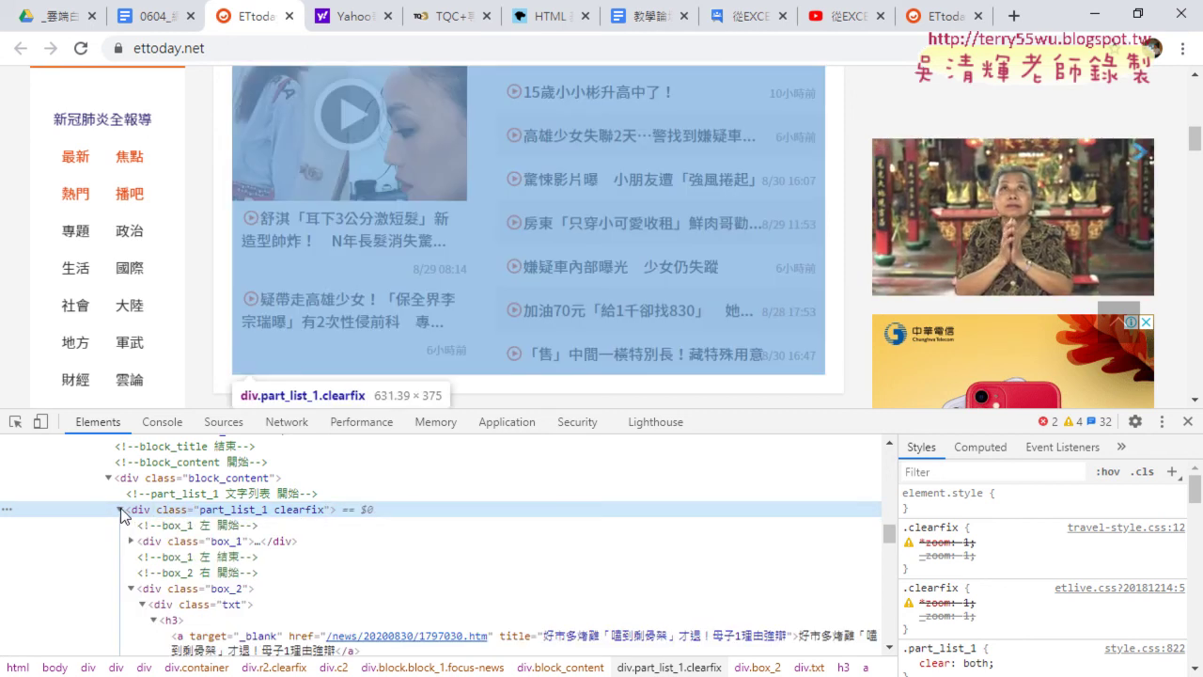
{"action": "left_click", "coordinate": [119, 509]}
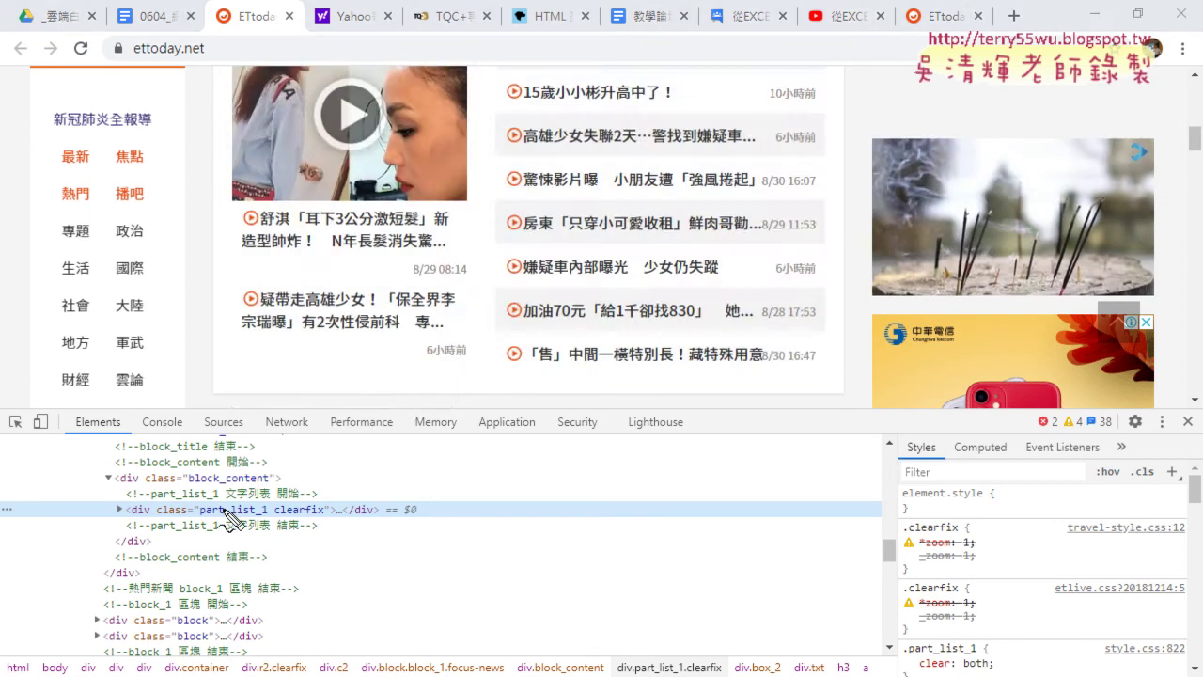
Circle the collapsed element and outline the hot-news block, then clear the marks and return to Eclipse
{"action": "left_click_drag", "start_coordinate": [111, 501], "coordinate": [127, 526]}
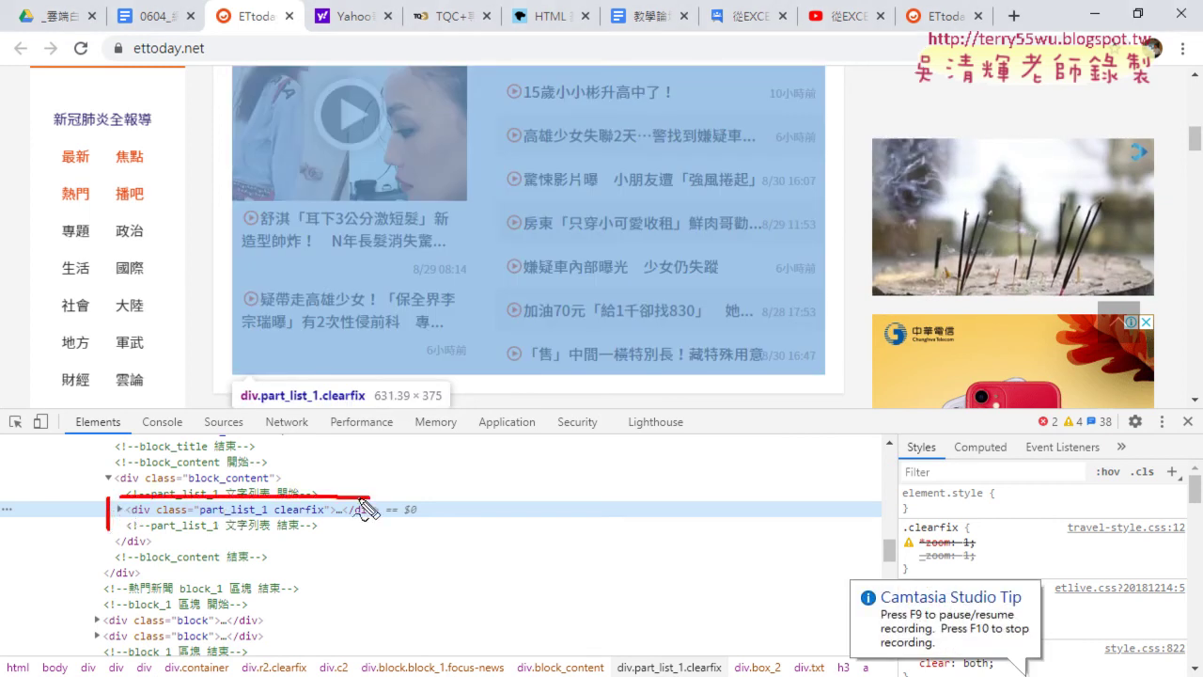
{"action": "left_click_drag", "start_coordinate": [212, 47], "coordinate": [208, 398]}
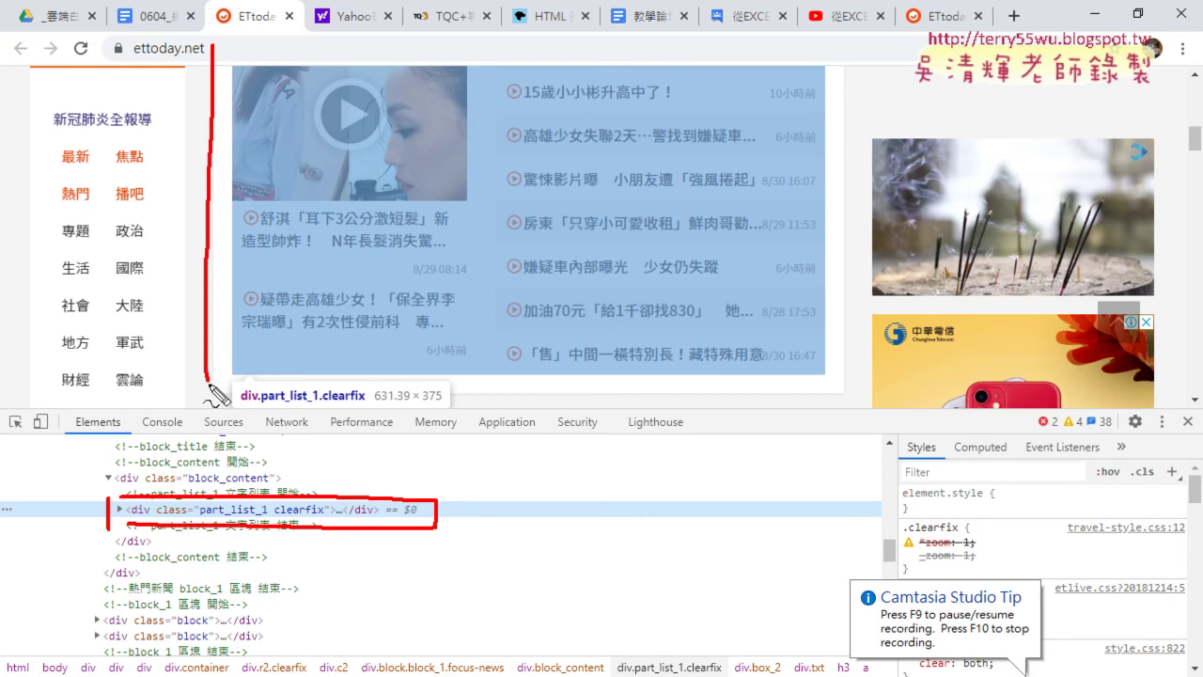
{"action": "mouse_move", "coordinate": [242, 43]}
{"action": "left_mouse_down"}
{"action": "mouse_move", "coordinate": [776, 41]}
{"action": "mouse_move", "coordinate": [797, 381]}
{"action": "mouse_move", "coordinate": [249, 372]}
{"action": "left_mouse_up"}
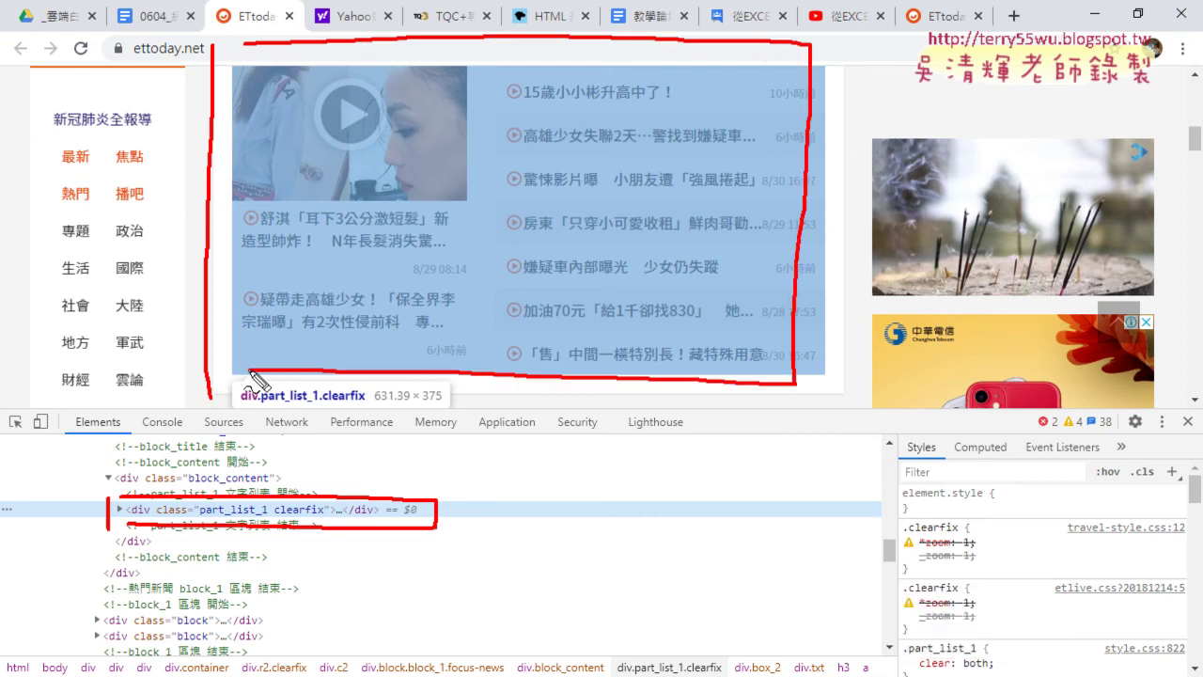
{"action": "key", "text": "Escape"}
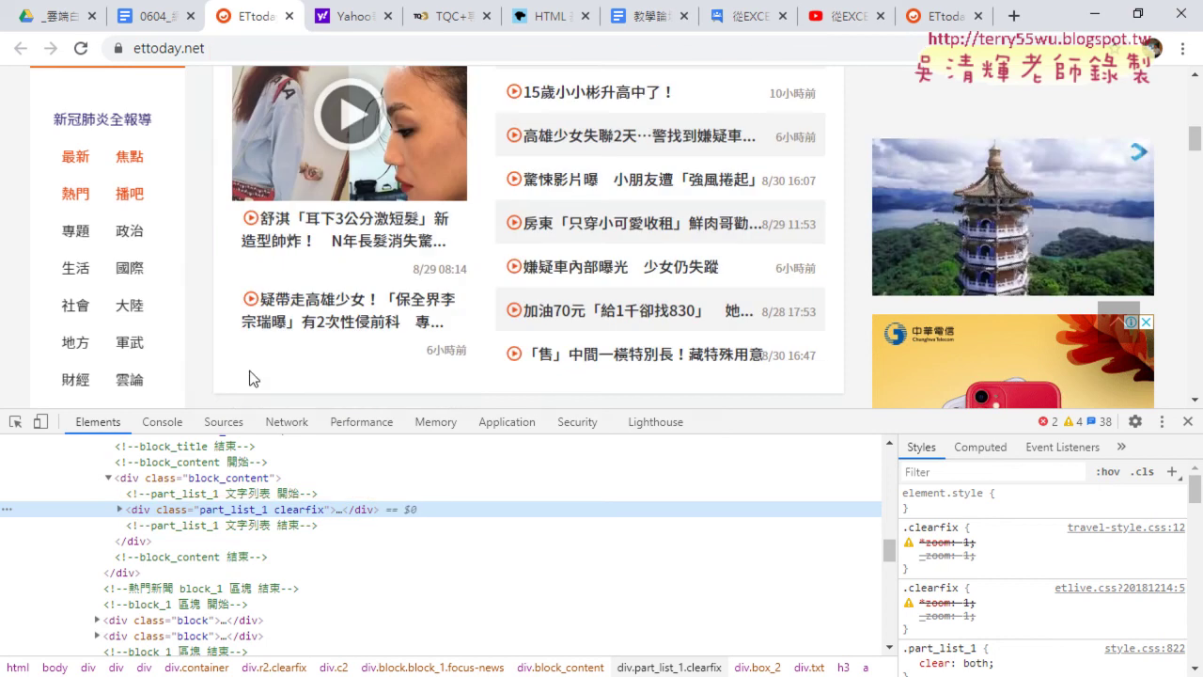
{"action": "key", "text": "alt+Tab"}
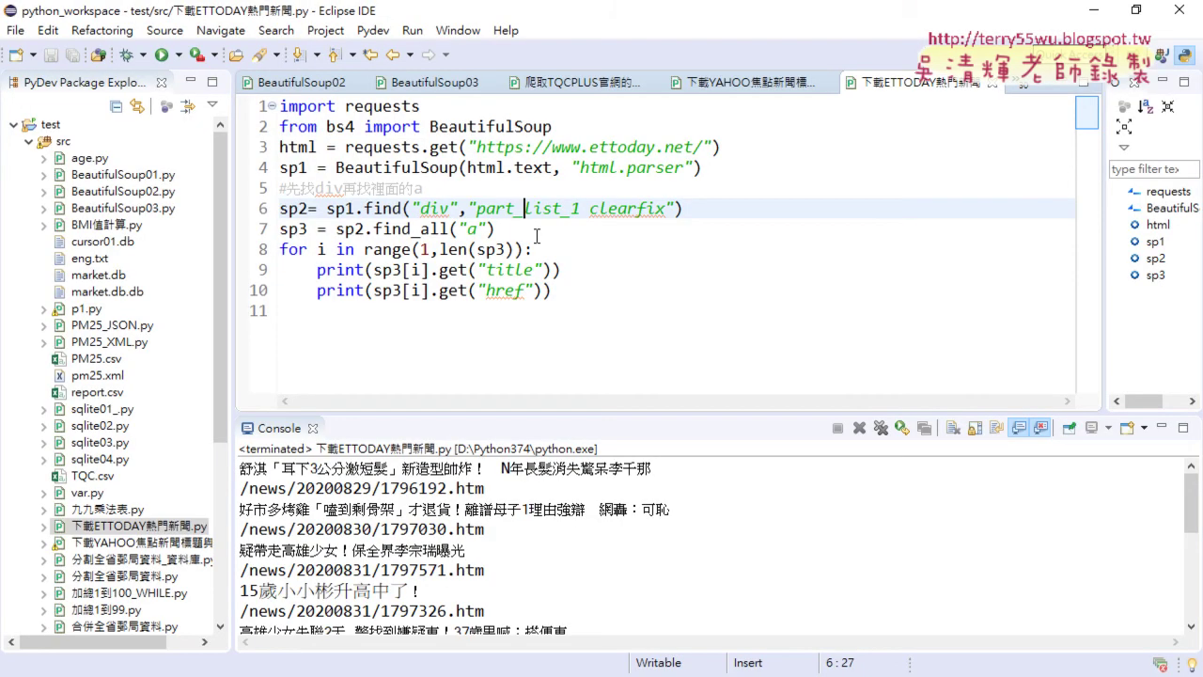
Comment out the find_all loop on lines 7 to 10
{"action": "mouse_move", "coordinate": [309, 208]}
{"action": "left_mouse_down"}
{"action": "mouse_move", "coordinate": [264, 208]}
{"action": "mouse_move", "coordinate": [707, 210]}
{"action": "left_mouse_up"}
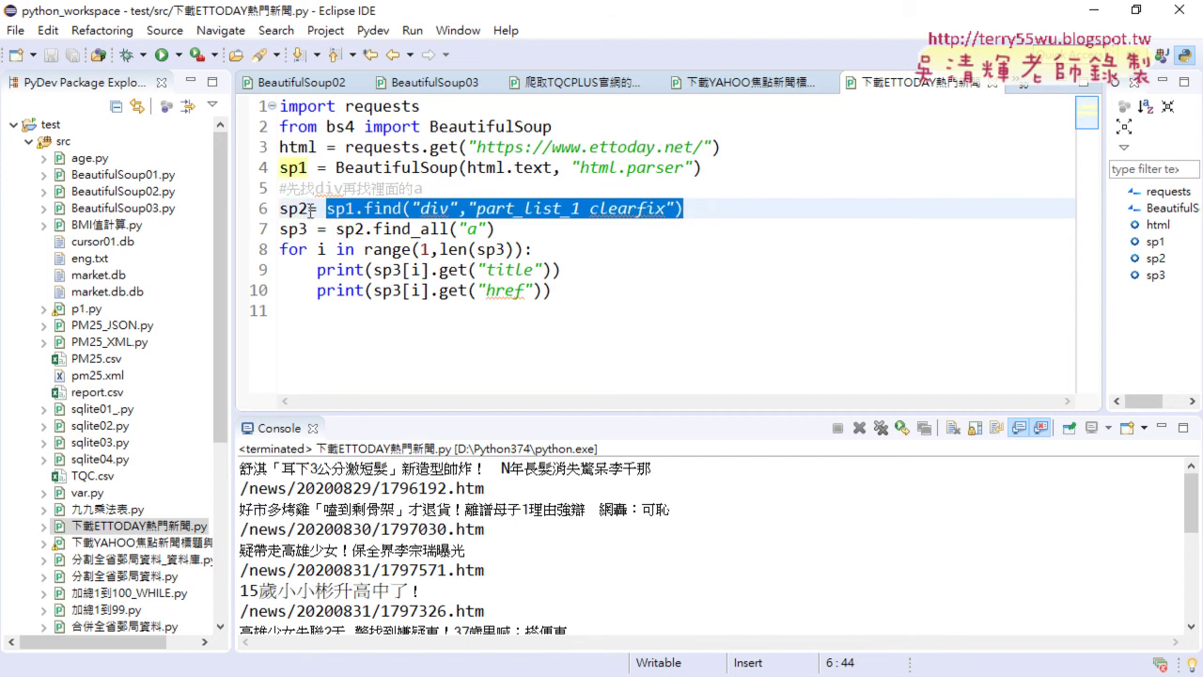
{"action": "left_click_drag", "start_coordinate": [309, 208], "coordinate": [266, 210]}
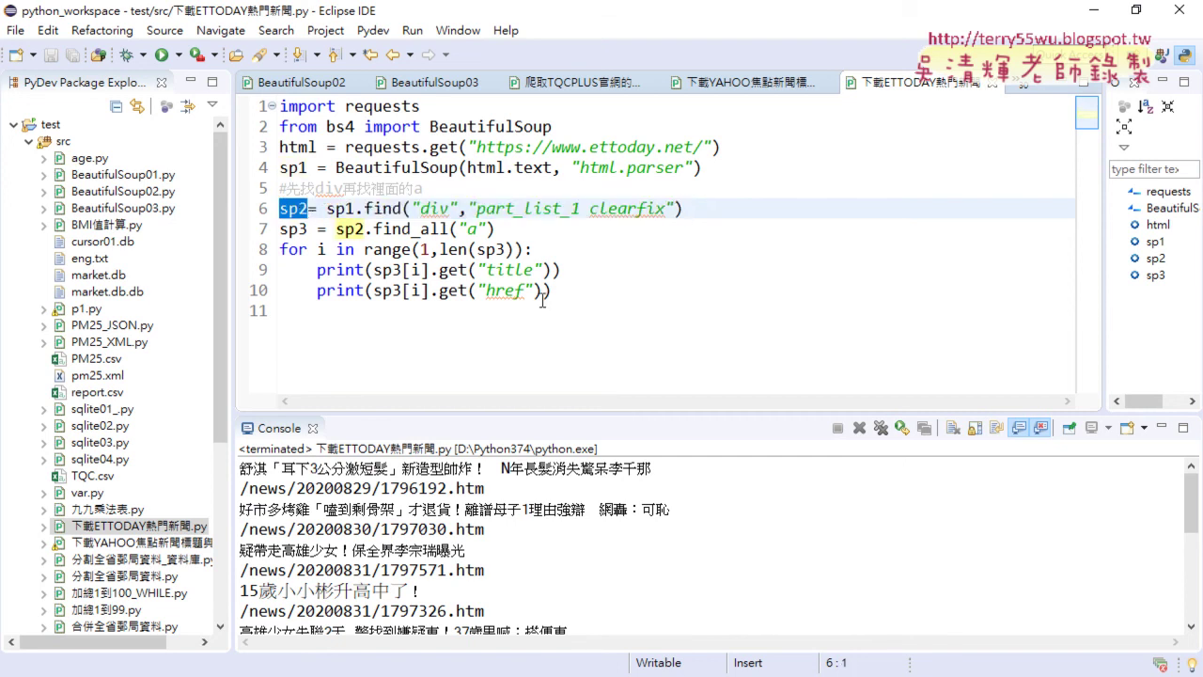
{"action": "left_click_drag", "start_coordinate": [567, 299], "coordinate": [283, 230]}
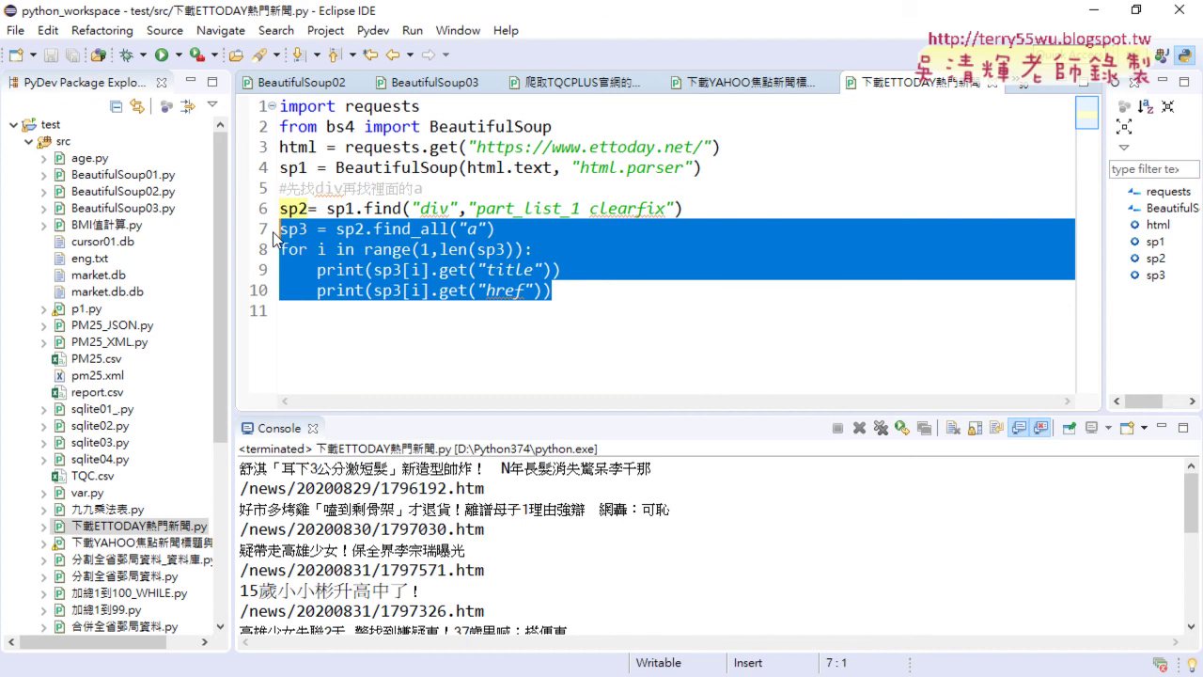
{"action": "key", "text": "ctrl+slash"}
{"action": "key", "text": "Up"}
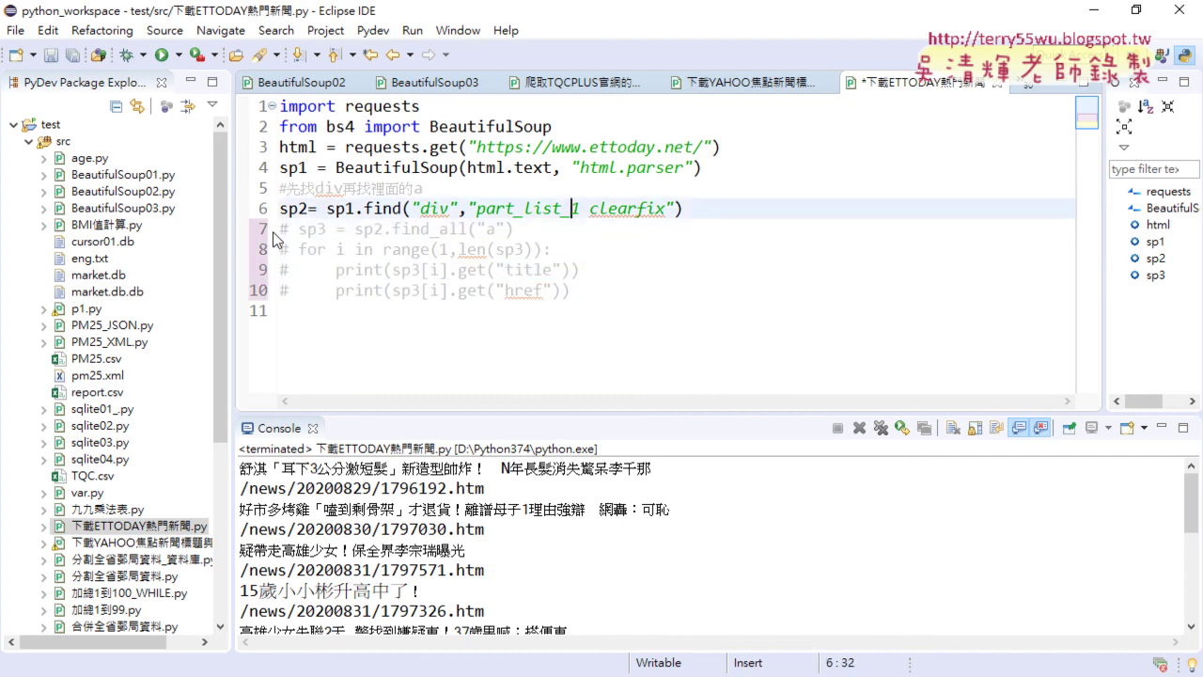
Add a new line 7 that prints sp2, using code completion for print()
{"action": "key", "text": "Return"}
{"action": "type", "text": "p"}
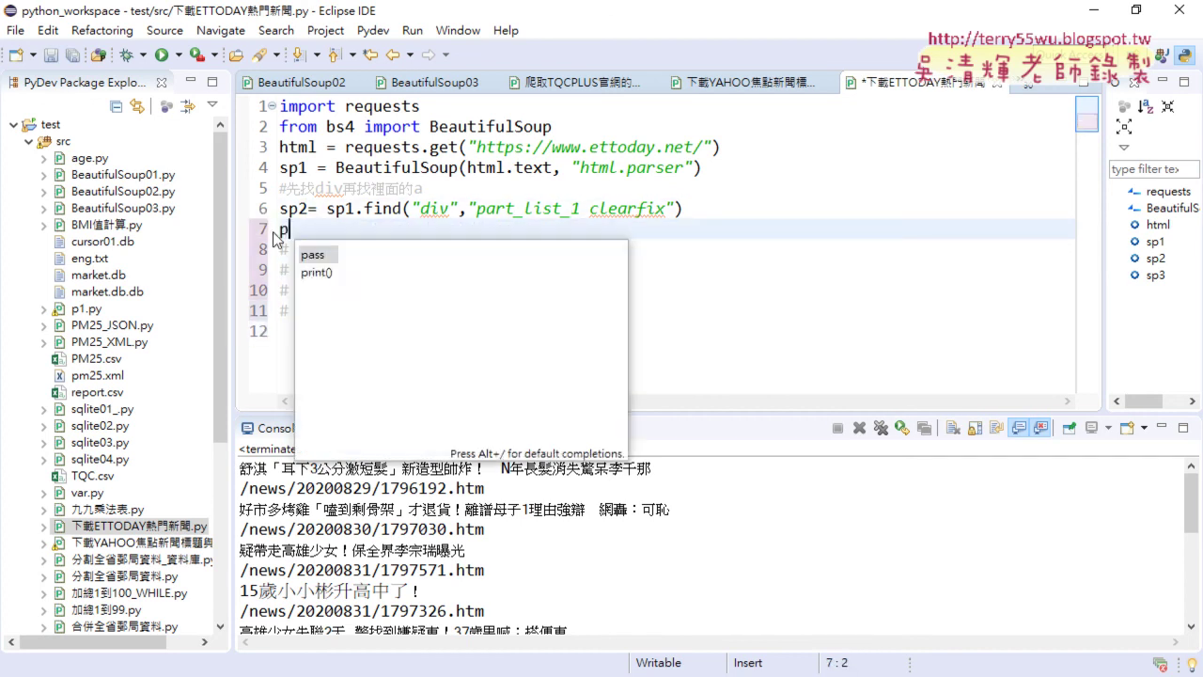
{"action": "key", "text": "Down"}
{"action": "key", "text": "Return"}
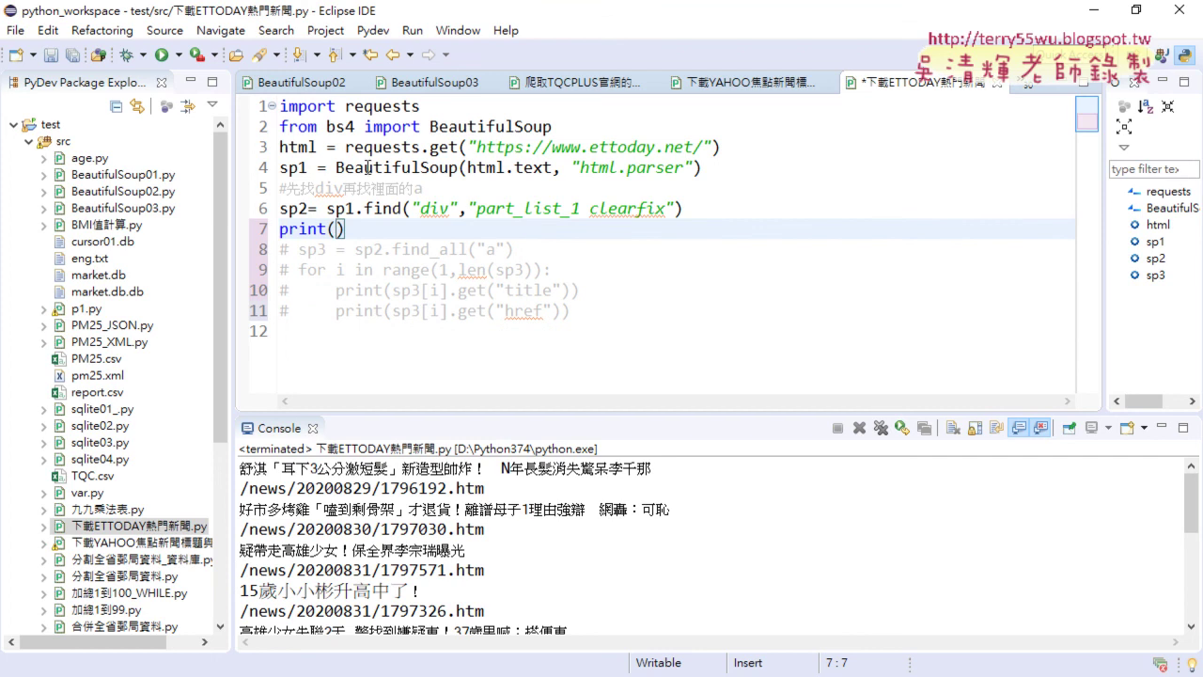
{"action": "mouse_move", "coordinate": [307, 208]}
{"action": "left_mouse_down"}
{"action": "mouse_move", "coordinate": [279, 208]}
{"action": "mouse_move", "coordinate": [336, 229]}
{"action": "left_mouse_up"}
Save and run the script, enlarging the console to show its output
{"action": "left_click", "coordinate": [163, 56]}
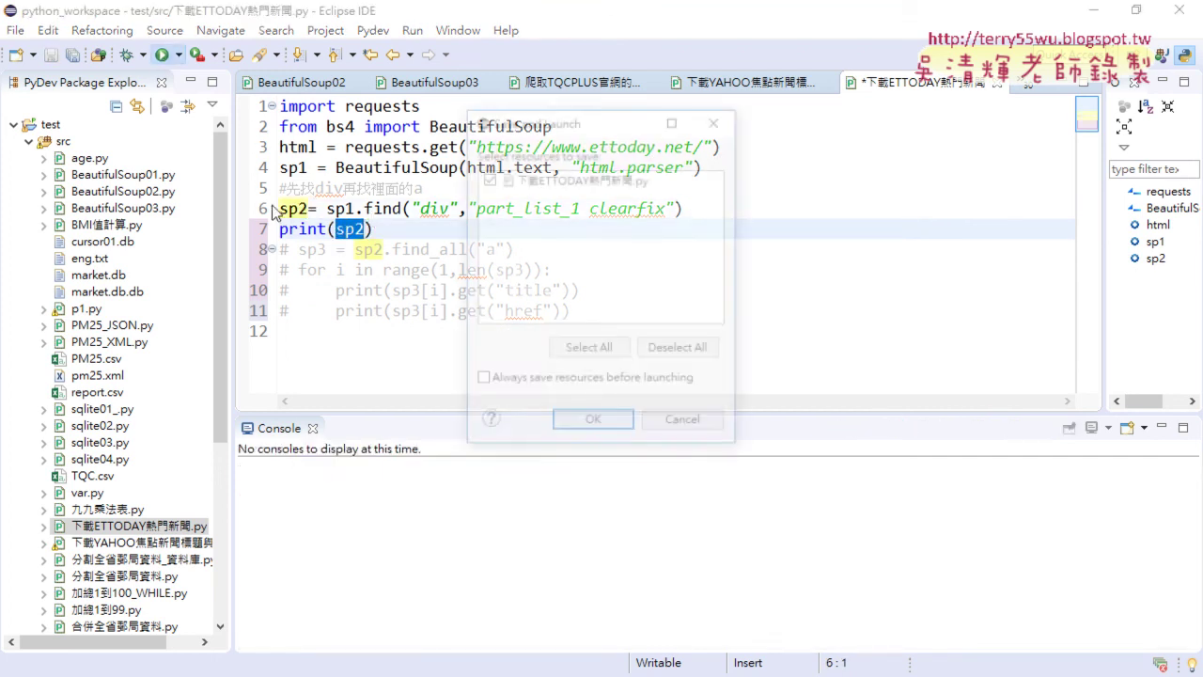
{"action": "left_click", "coordinate": [578, 421]}
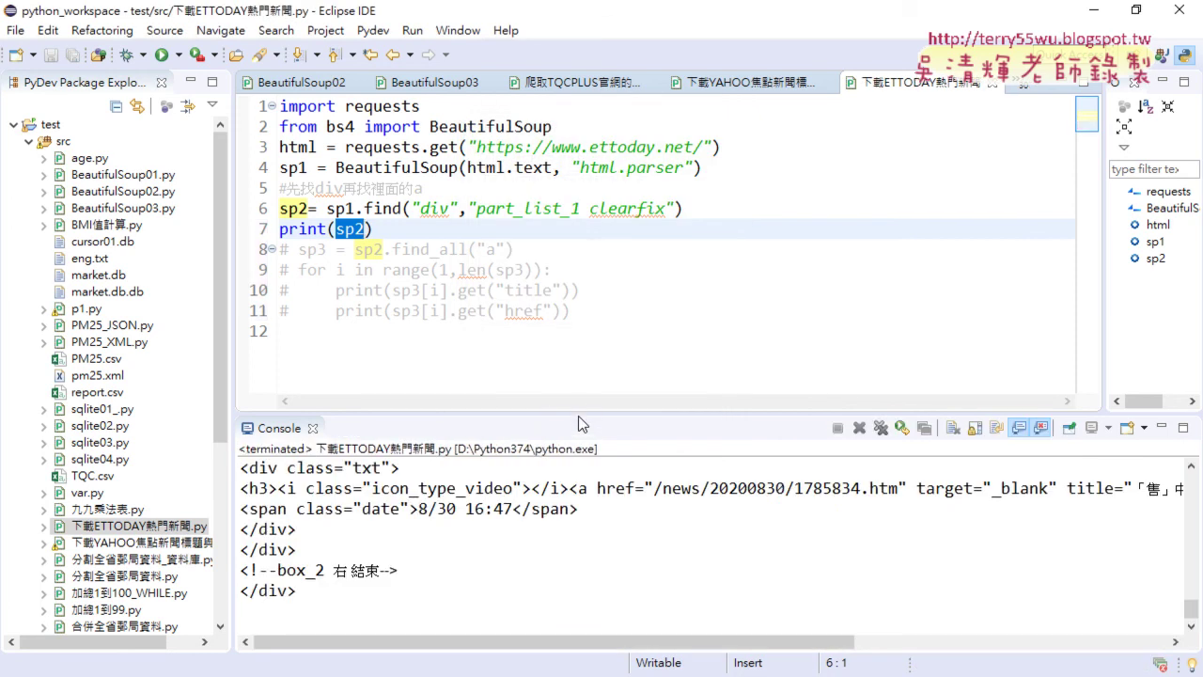
{"action": "left_click_drag", "start_coordinate": [578, 413], "coordinate": [582, 218]}
{"action": "scroll", "coordinate": [585, 369], "scroll_direction": "up", "scroll_amount": 10}
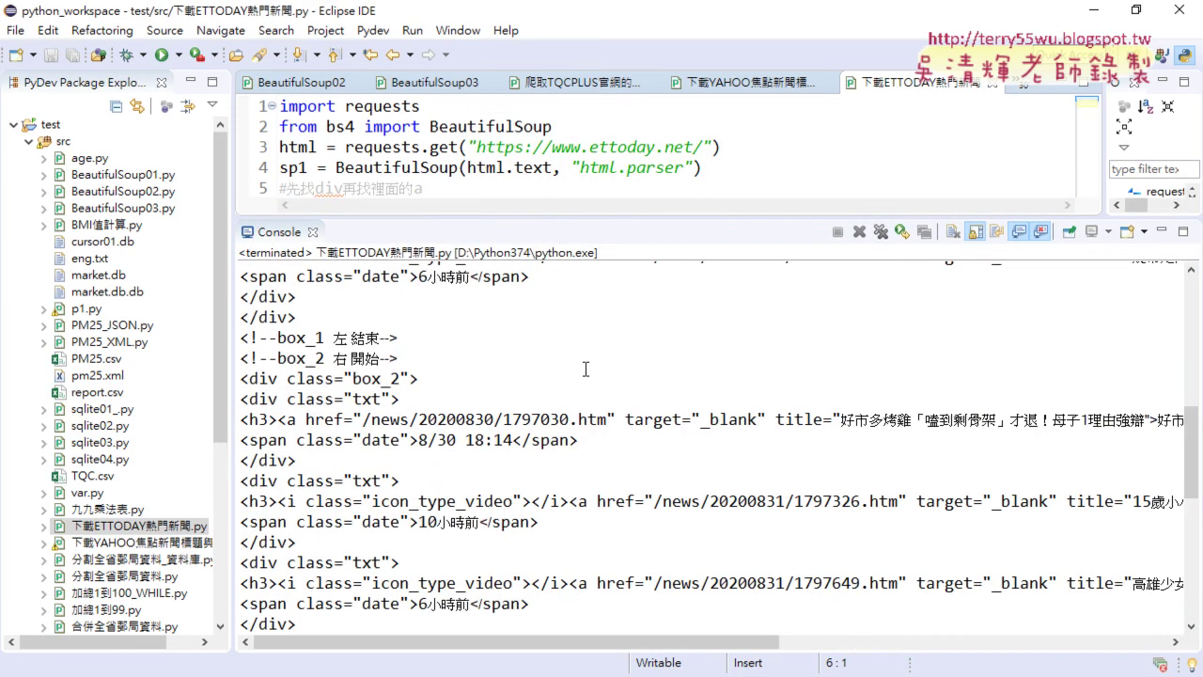
{"action": "scroll", "coordinate": [1007, 397], "scroll_direction": "up", "scroll_amount": 10}
{"action": "scroll", "coordinate": [938, 378], "scroll_direction": "up", "scroll_amount": 4}
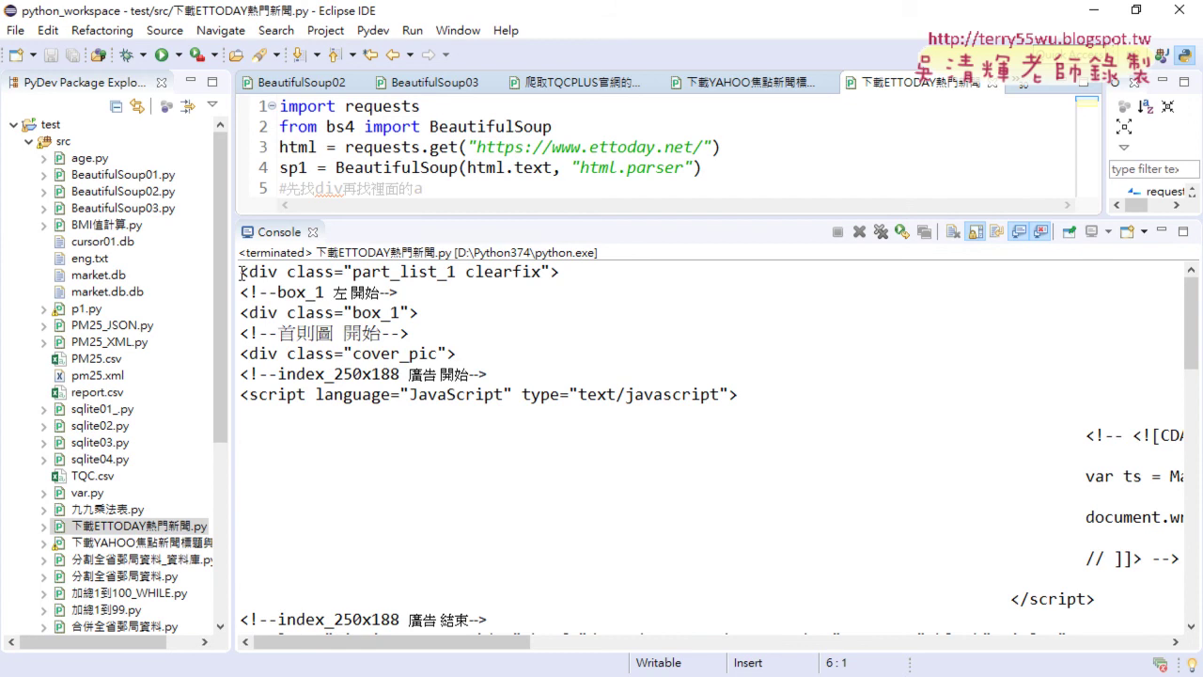
Scroll through the printed HTML, marking the opening part_list_1 clearfix div line
{"action": "left_click_drag", "start_coordinate": [243, 272], "coordinate": [590, 280]}
{"action": "scroll", "coordinate": [564, 370], "scroll_direction": "down", "scroll_amount": 1}
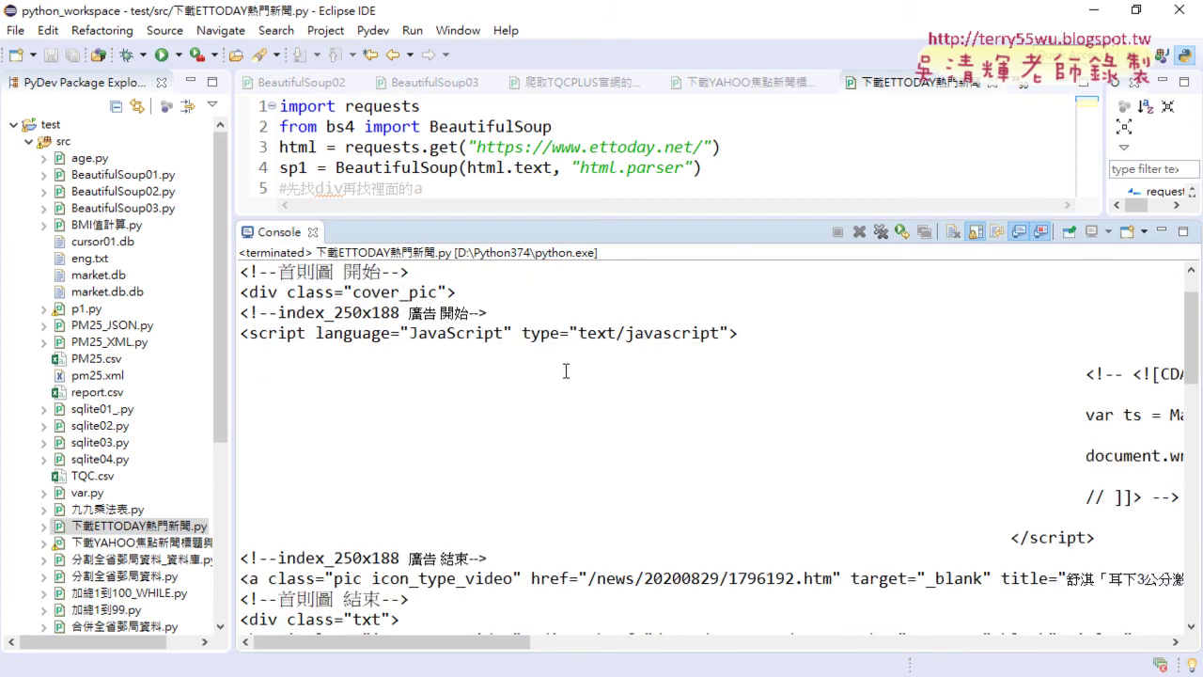
{"action": "scroll", "coordinate": [593, 363], "scroll_direction": "down", "scroll_amount": 1}
{"action": "scroll", "coordinate": [599, 376], "scroll_direction": "down", "scroll_amount": 1}
{"action": "scroll", "coordinate": [532, 376], "scroll_direction": "up", "scroll_amount": 2}
{"action": "scroll", "coordinate": [532, 375], "scroll_direction": "down", "scroll_amount": 3}
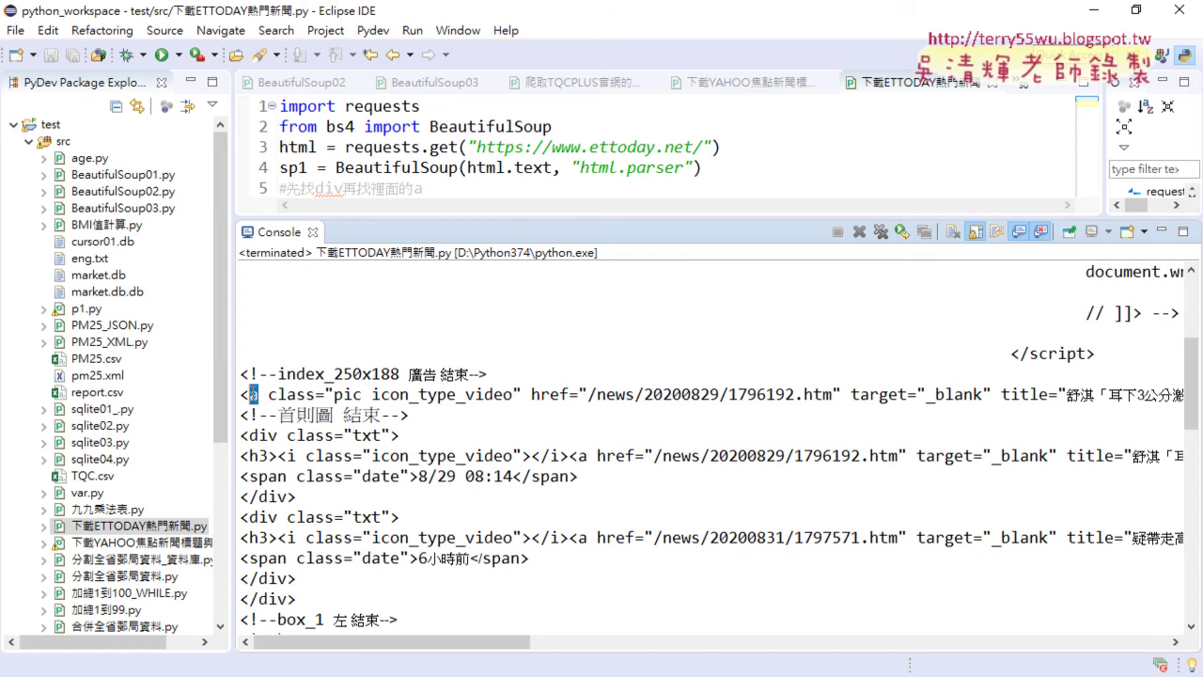
{"action": "scroll", "coordinate": [1065, 397], "scroll_direction": "up", "scroll_amount": 2}
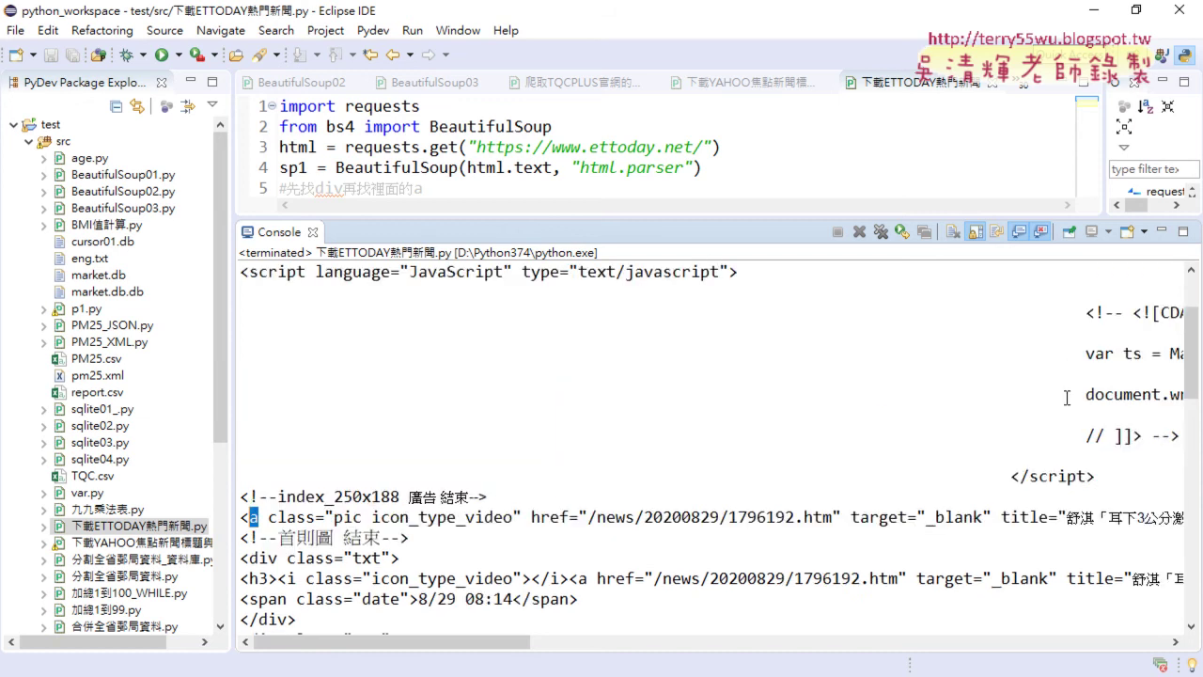
{"action": "scroll", "coordinate": [1065, 397], "scroll_direction": "up", "scroll_amount": 2}
{"action": "scroll", "coordinate": [1065, 397], "scroll_direction": "down", "scroll_amount": 2}
{"action": "left_click_drag", "start_coordinate": [405, 642], "coordinate": [591, 648]}
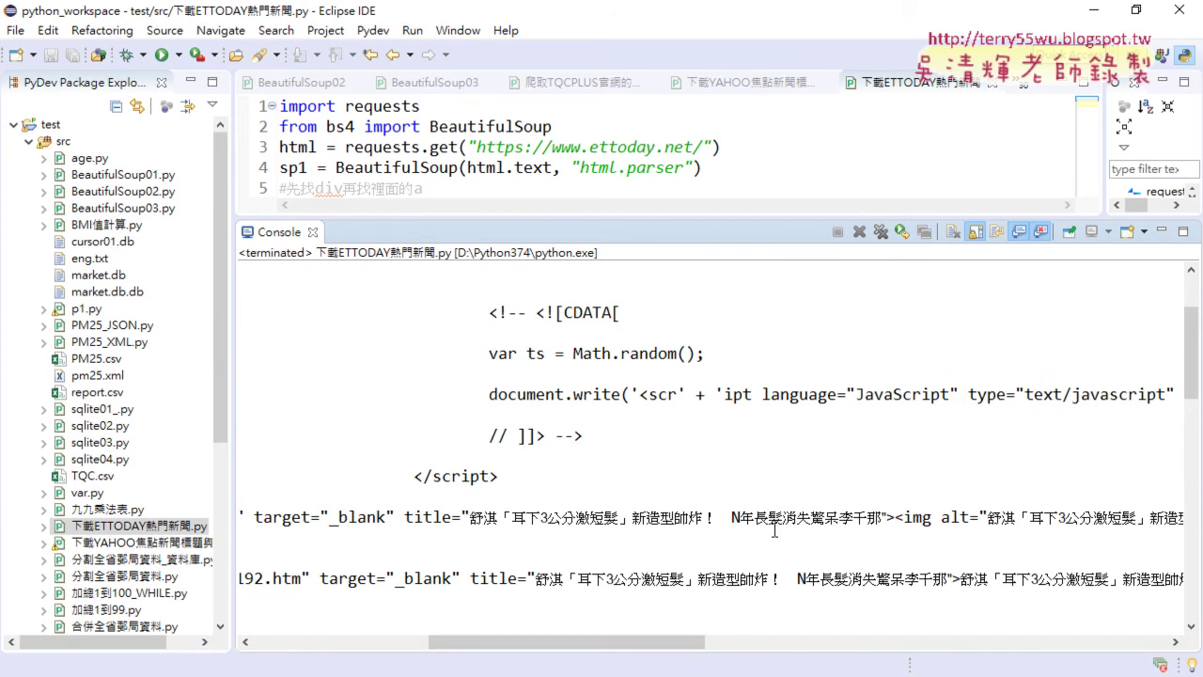
{"action": "scroll", "coordinate": [775, 530], "scroll_direction": "down", "scroll_amount": 2}
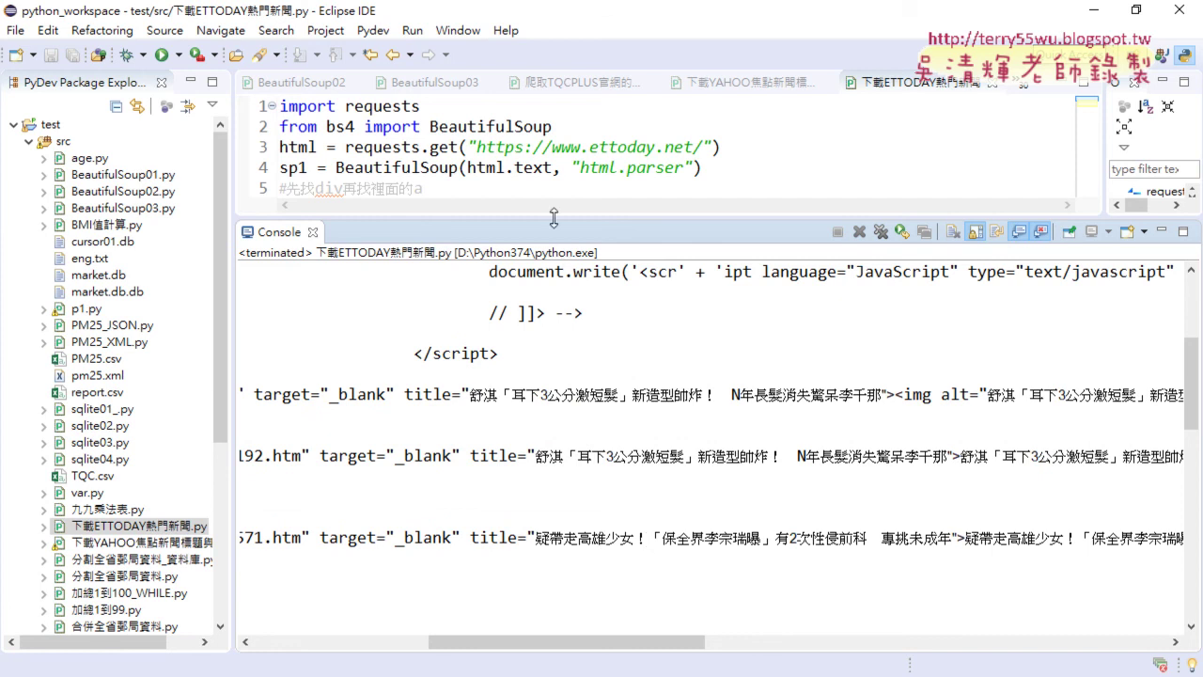
Shrink the console back and comment out the print(sp2) line
{"action": "left_click_drag", "start_coordinate": [554, 217], "coordinate": [555, 399]}
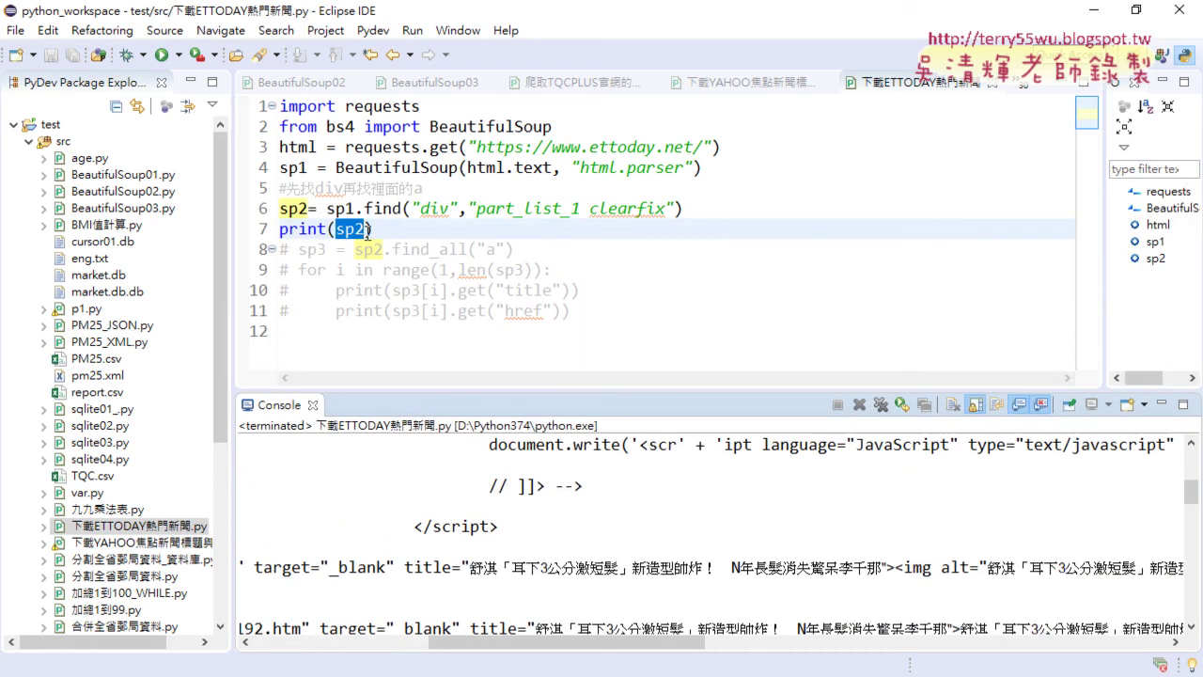
{"action": "left_click", "coordinate": [392, 229]}
{"action": "key", "text": "ctrl+slash"}
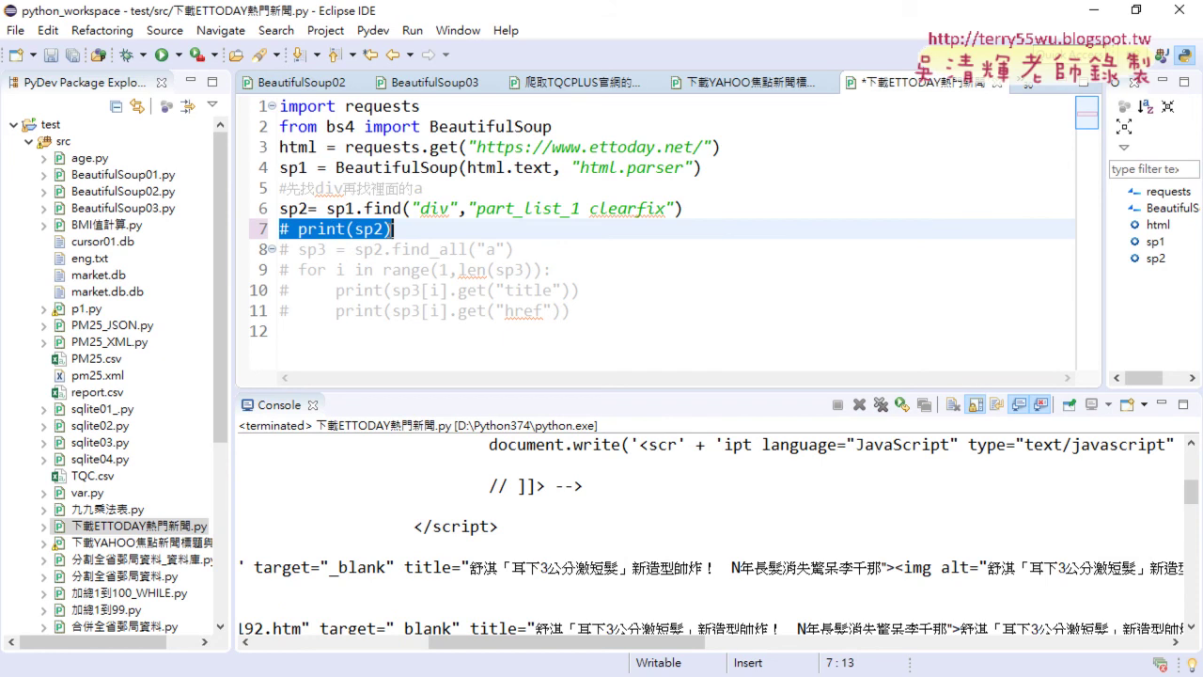
{"action": "left_click_drag", "start_coordinate": [570, 311], "coordinate": [273, 247]}
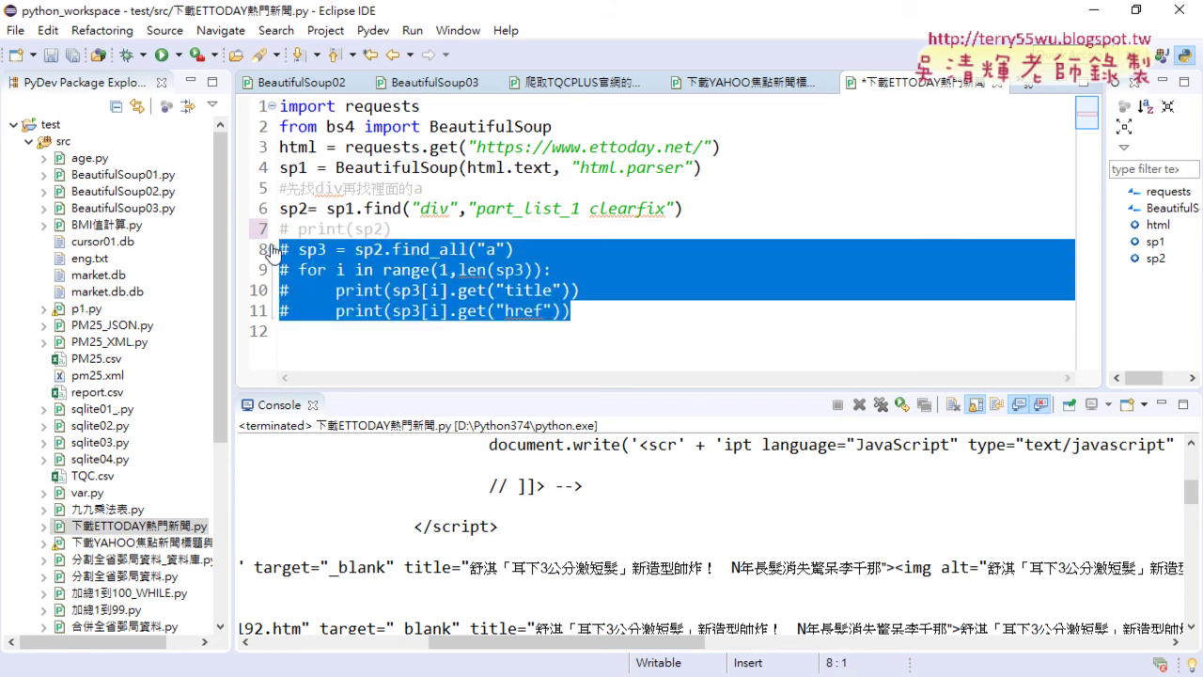
Uncomment lines 8–11 and highlight the loop's 'a', 'title' and 'href' arguments to explain them
{"action": "key", "text": "ctrl+slash"}
{"action": "left_click", "coordinate": [515, 267]}
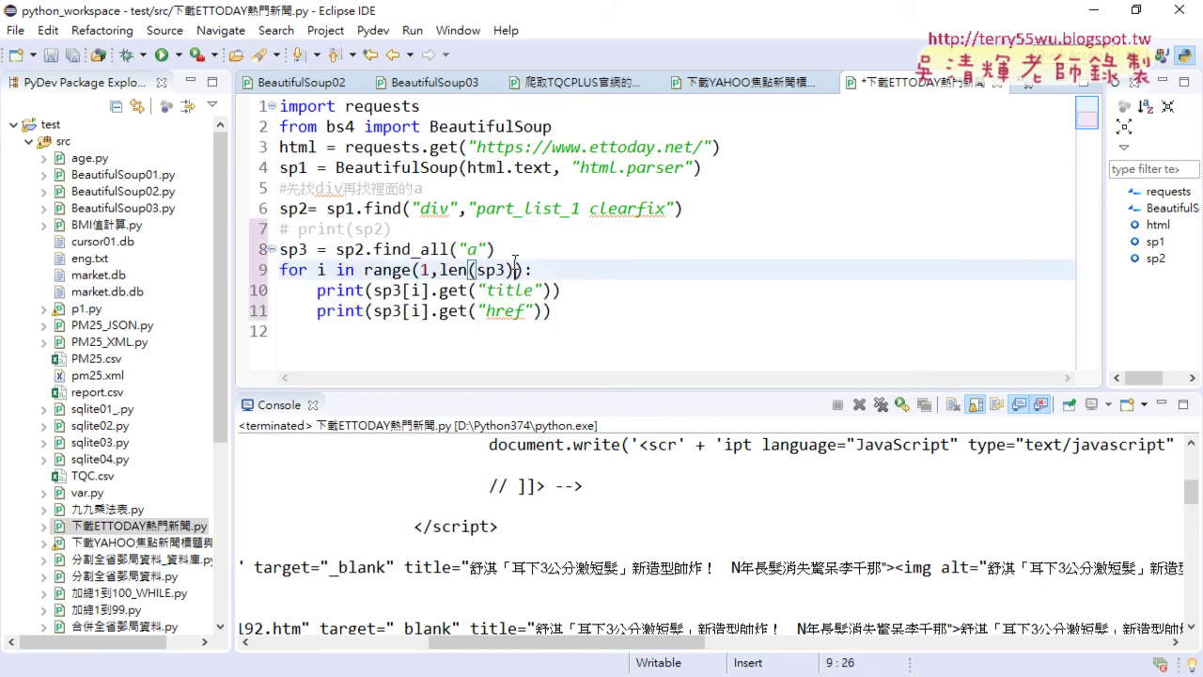
{"action": "left_click_drag", "start_coordinate": [489, 249], "coordinate": [458, 249]}
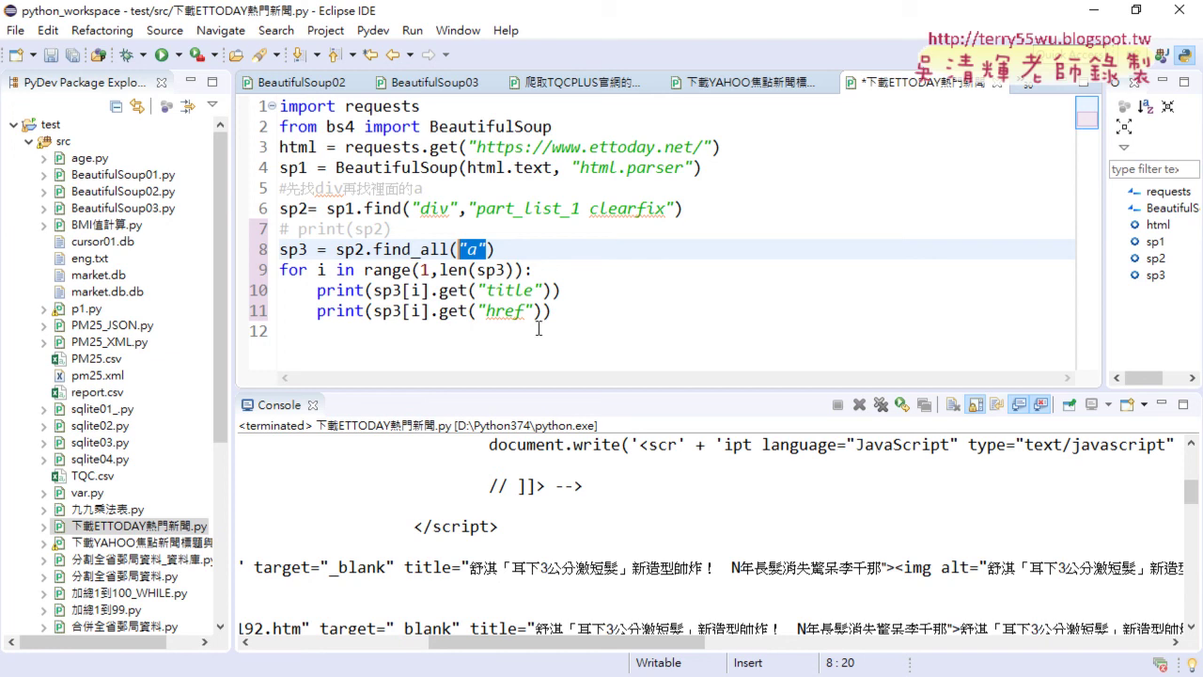
{"action": "left_click_drag", "start_coordinate": [551, 291], "coordinate": [467, 291]}
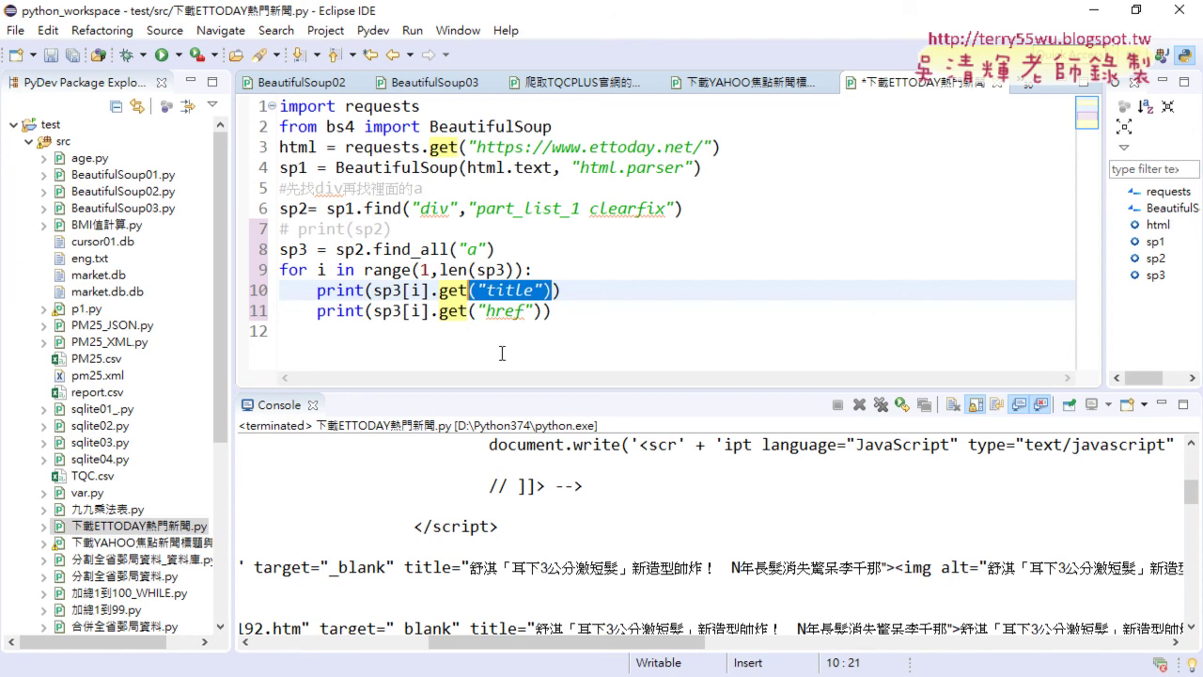
{"action": "left_click_drag", "start_coordinate": [544, 312], "coordinate": [438, 315]}
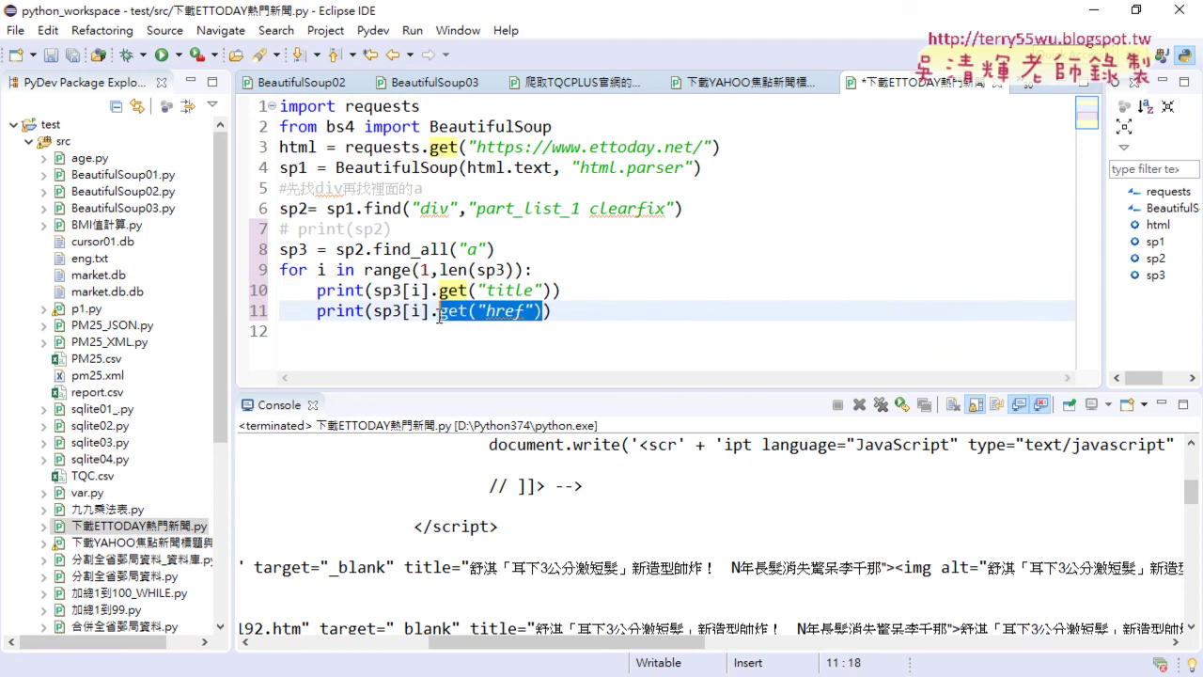
{"action": "left_click_drag", "start_coordinate": [439, 390], "coordinate": [437, 335]}
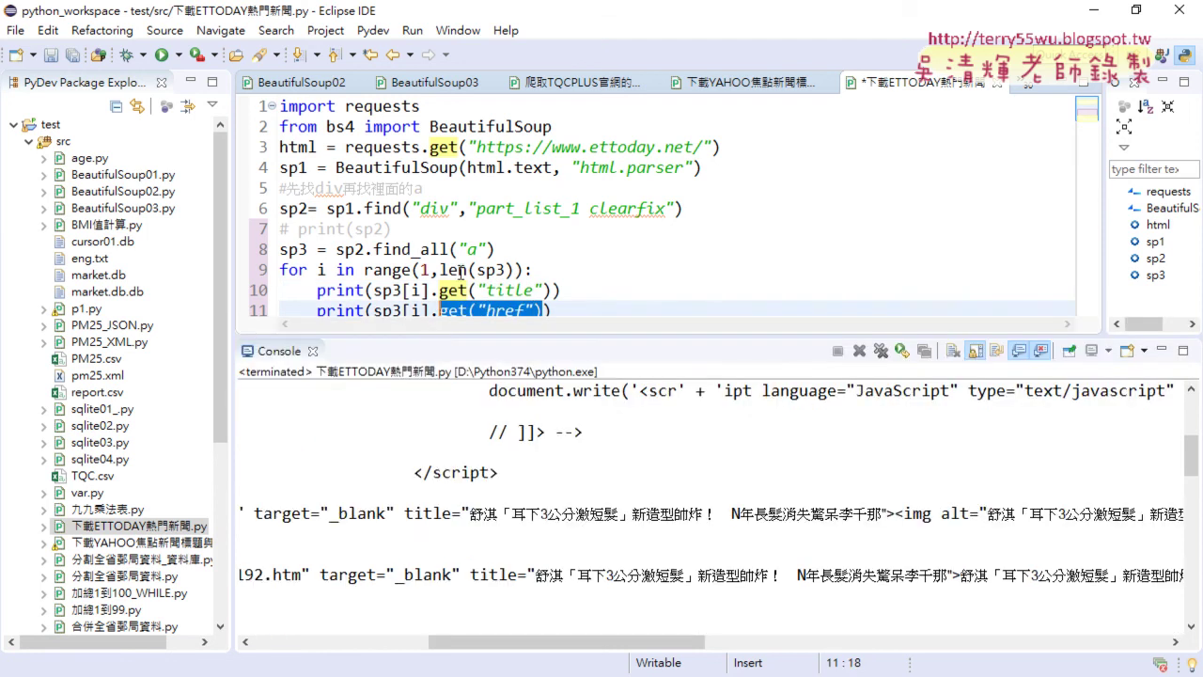
Save and rerun the script, then scroll the console to review the printed titles and /news/ links
{"action": "left_click", "coordinate": [162, 55]}
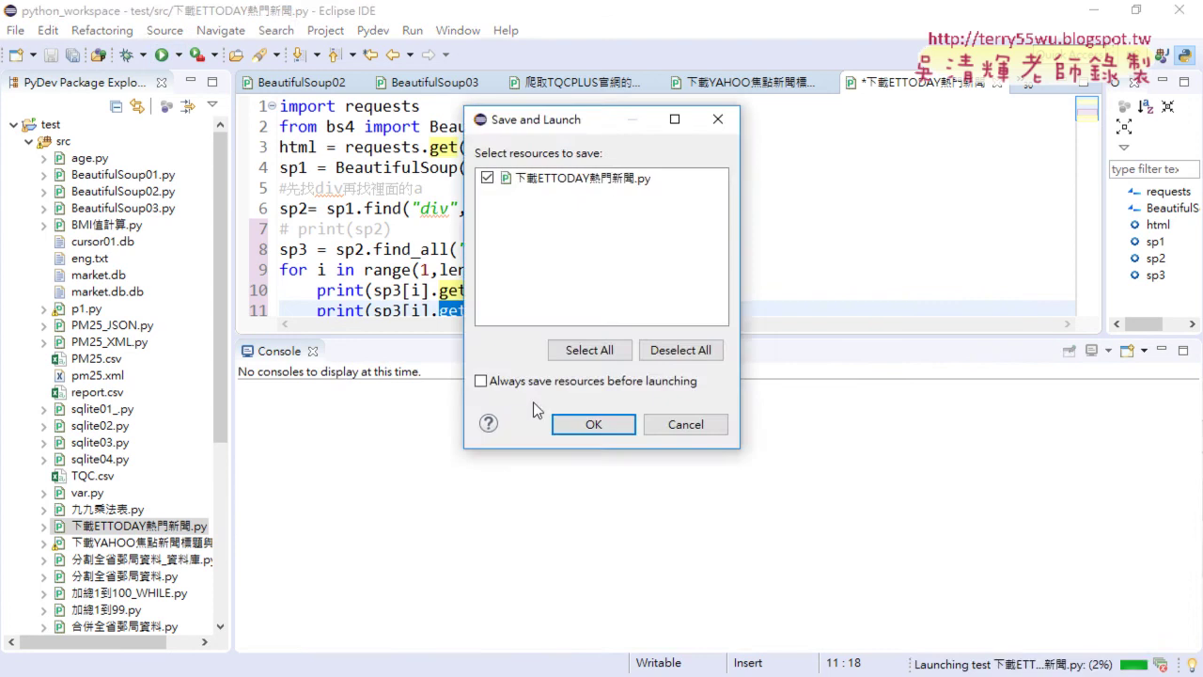
{"action": "left_click", "coordinate": [601, 423]}
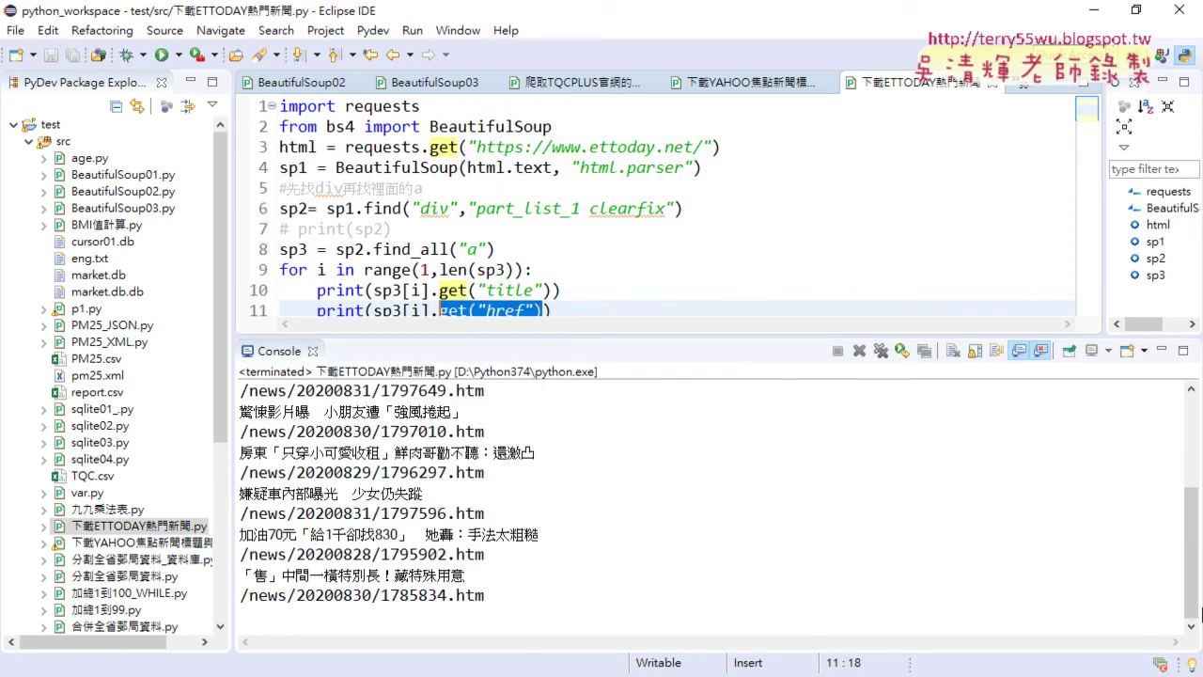
{"action": "left_click_drag", "start_coordinate": [1192, 555], "coordinate": [1195, 458]}
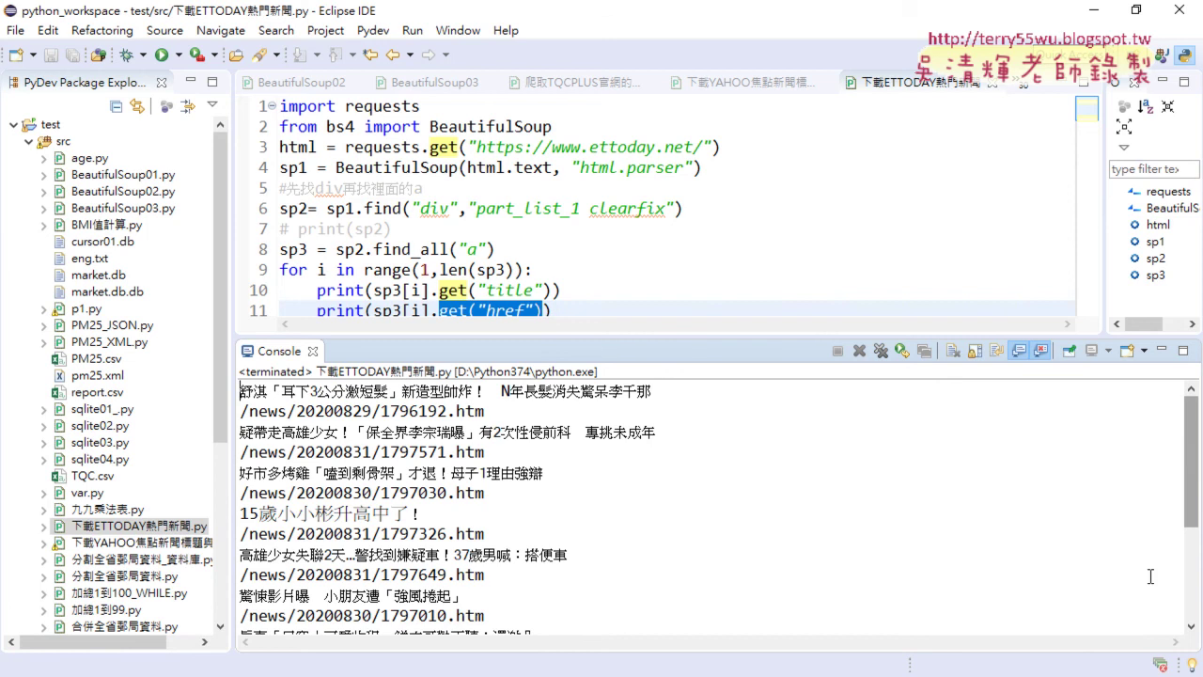
In the lesson notes, open example 4's rate.bot.com.tw/xrt?Lang=zh-TW link in a new tab
{"action": "key", "text": "alt+Tab"}
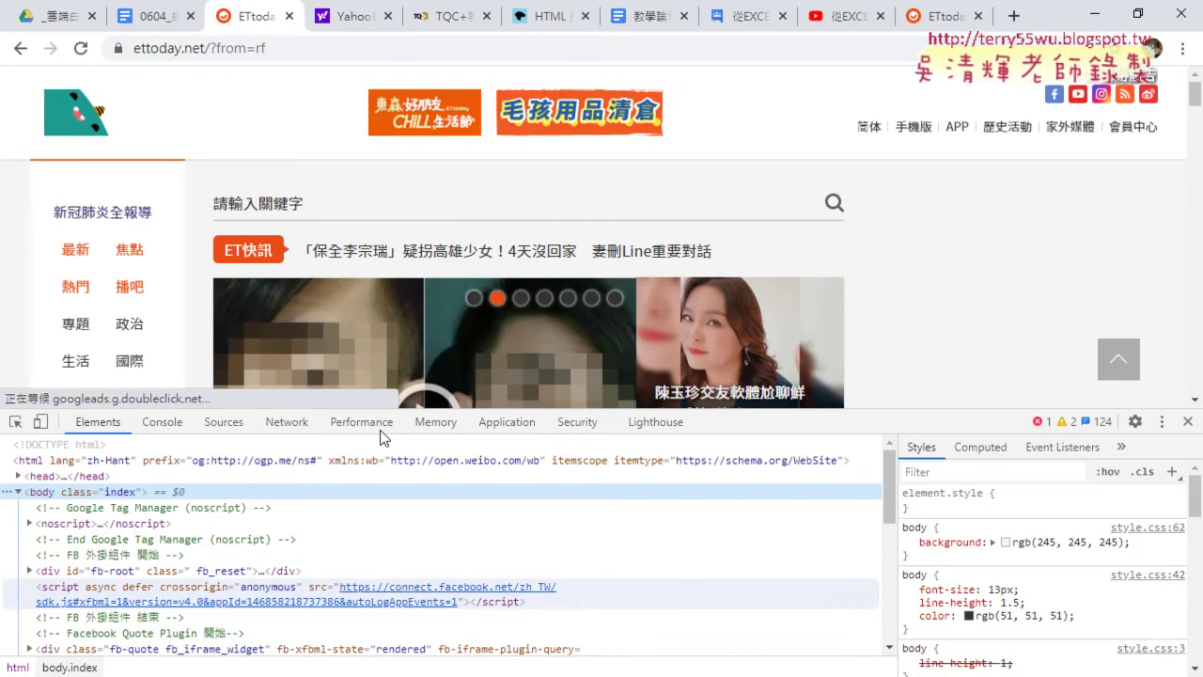
{"action": "left_click", "coordinate": [134, 15]}
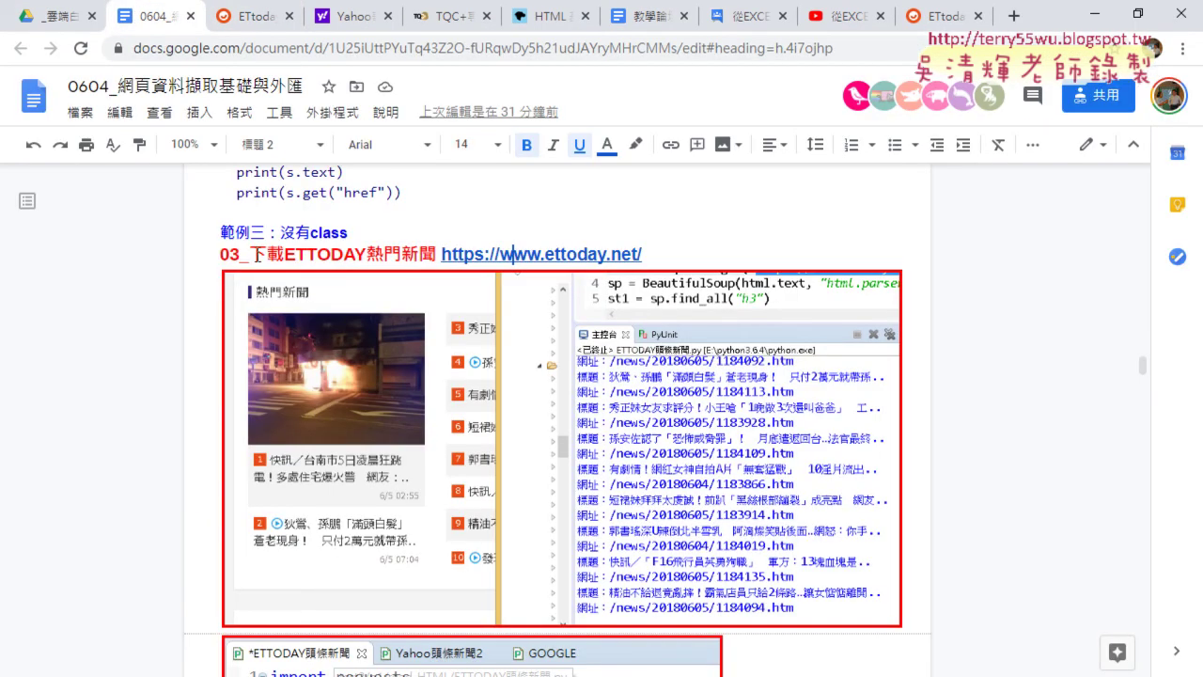
{"action": "left_click_drag", "start_coordinate": [220, 255], "coordinate": [671, 258]}
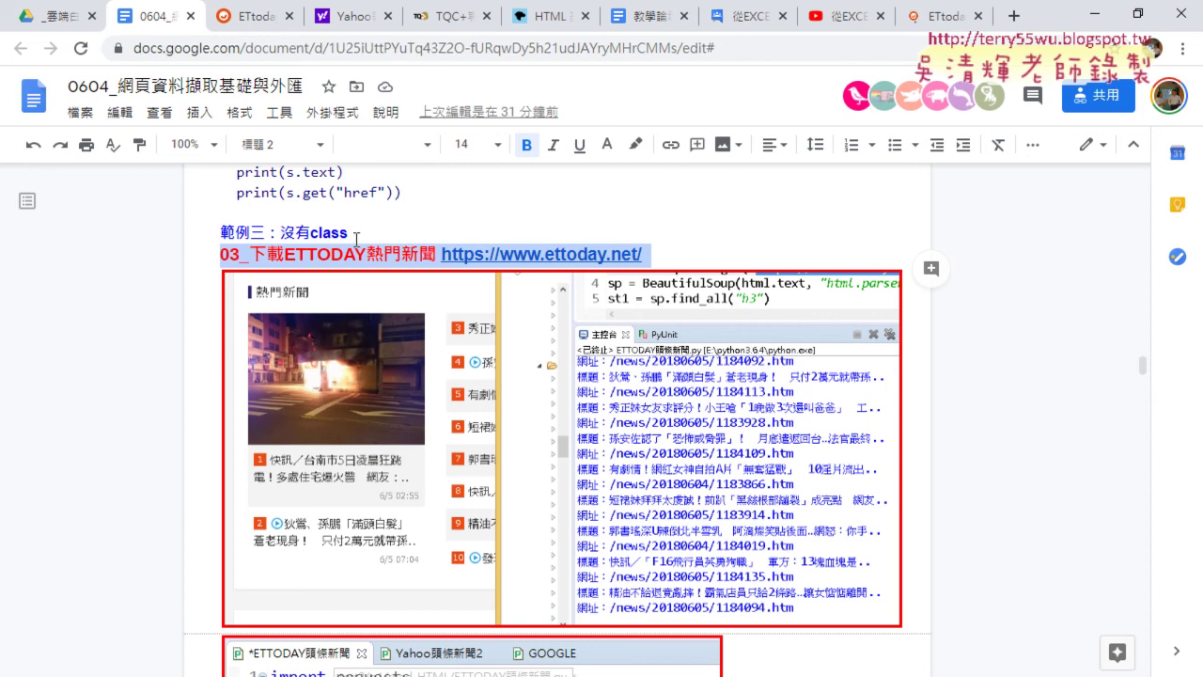
{"action": "scroll", "coordinate": [354, 237], "scroll_direction": "down", "scroll_amount": 6}
{"action": "scroll", "coordinate": [354, 237], "scroll_direction": "down", "scroll_amount": 4}
{"action": "scroll", "coordinate": [354, 237], "scroll_direction": "down", "scroll_amount": 2}
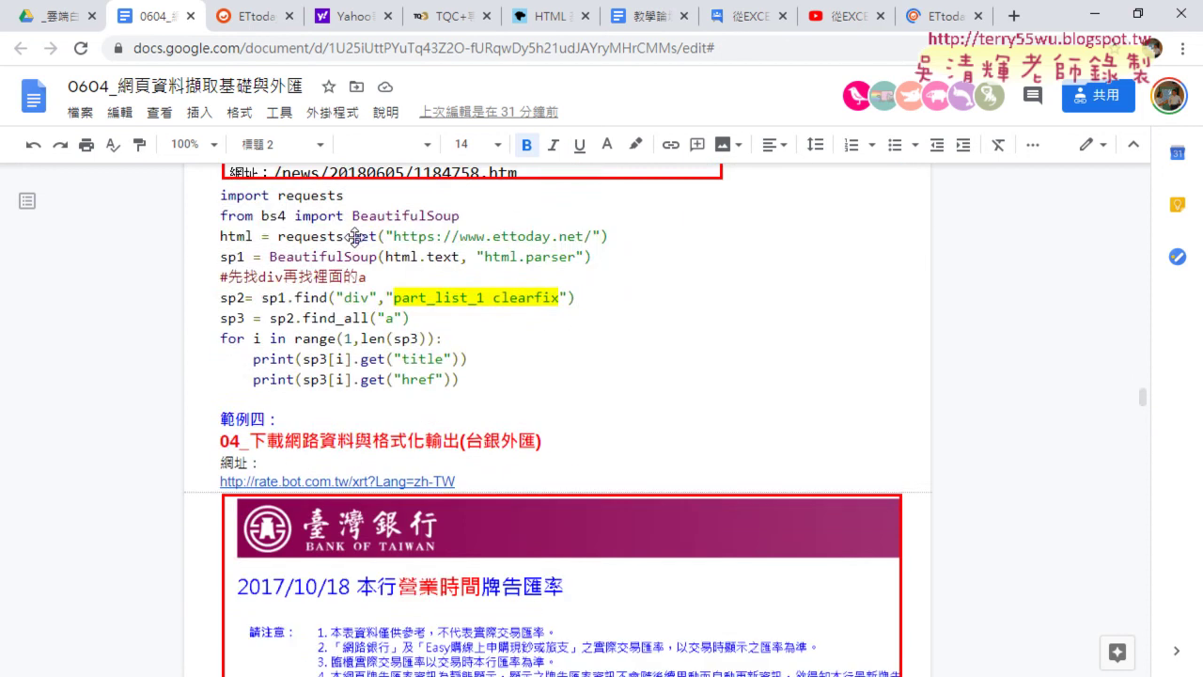
{"action": "scroll", "coordinate": [355, 237], "scroll_direction": "down", "scroll_amount": 1}
{"action": "scroll", "coordinate": [354, 236], "scroll_direction": "down", "scroll_amount": 1}
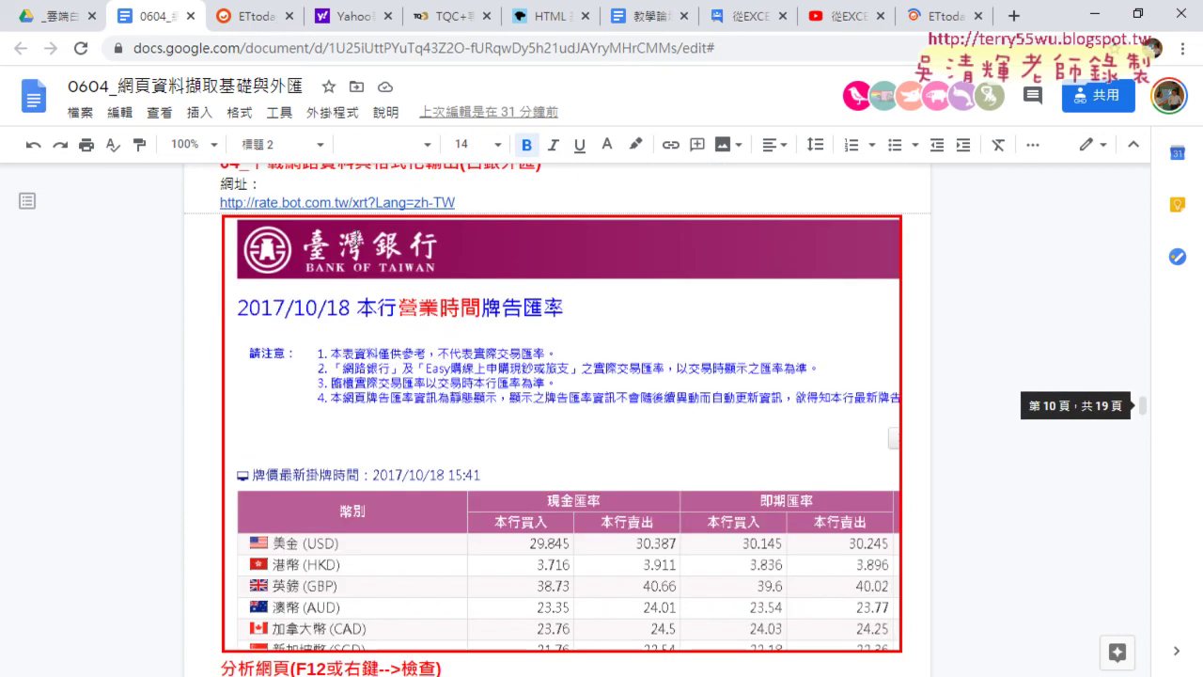
{"action": "left_click", "coordinate": [354, 202]}
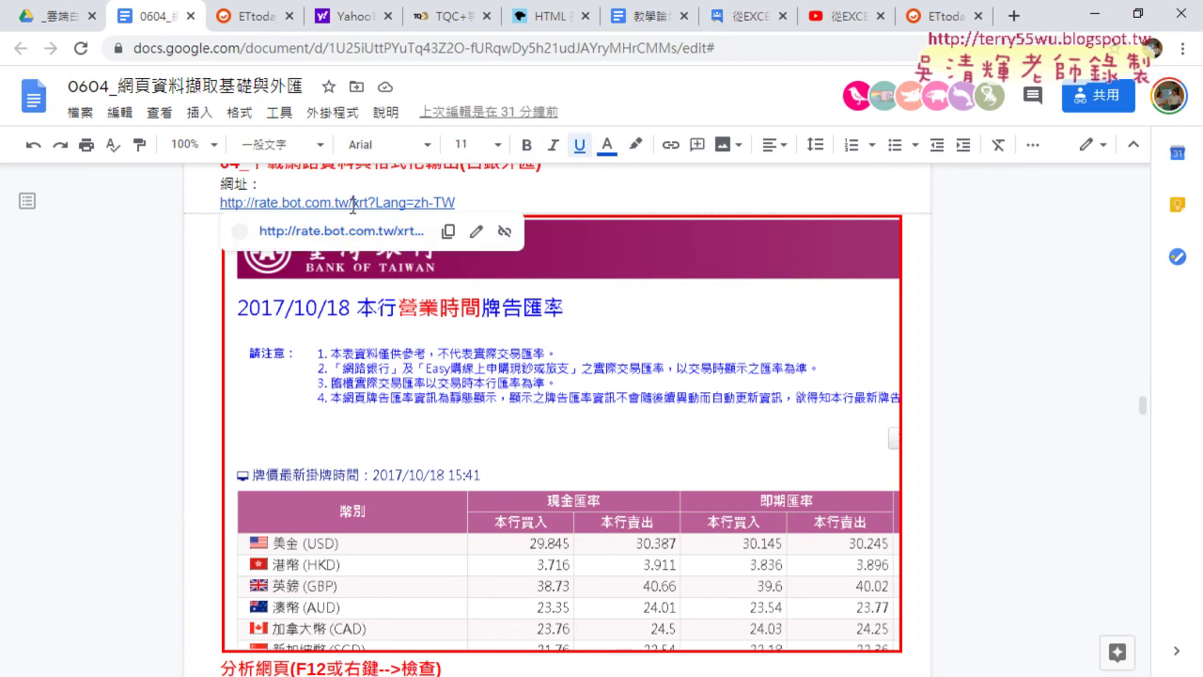
{"action": "left_click", "coordinate": [340, 236]}
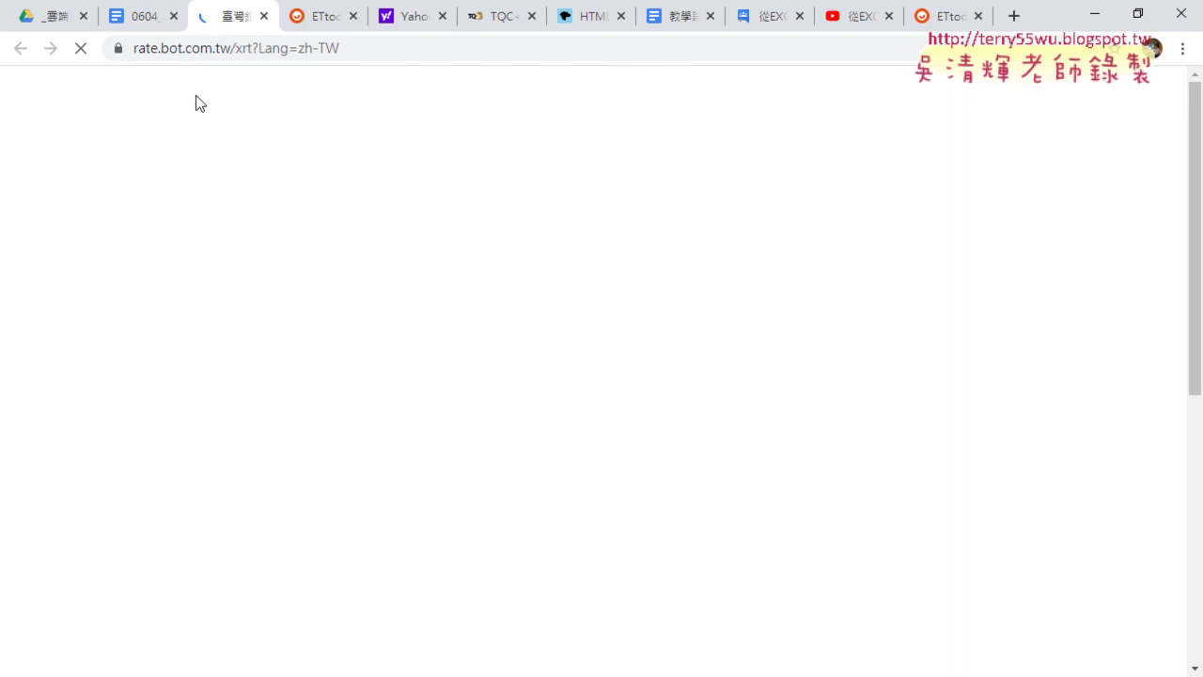
Scroll down to the rate table posted 2020/08/31 16:02 showing USD cash 29.09/29.76
{"action": "scroll", "coordinate": [230, 209], "scroll_direction": "down", "scroll_amount": 3}
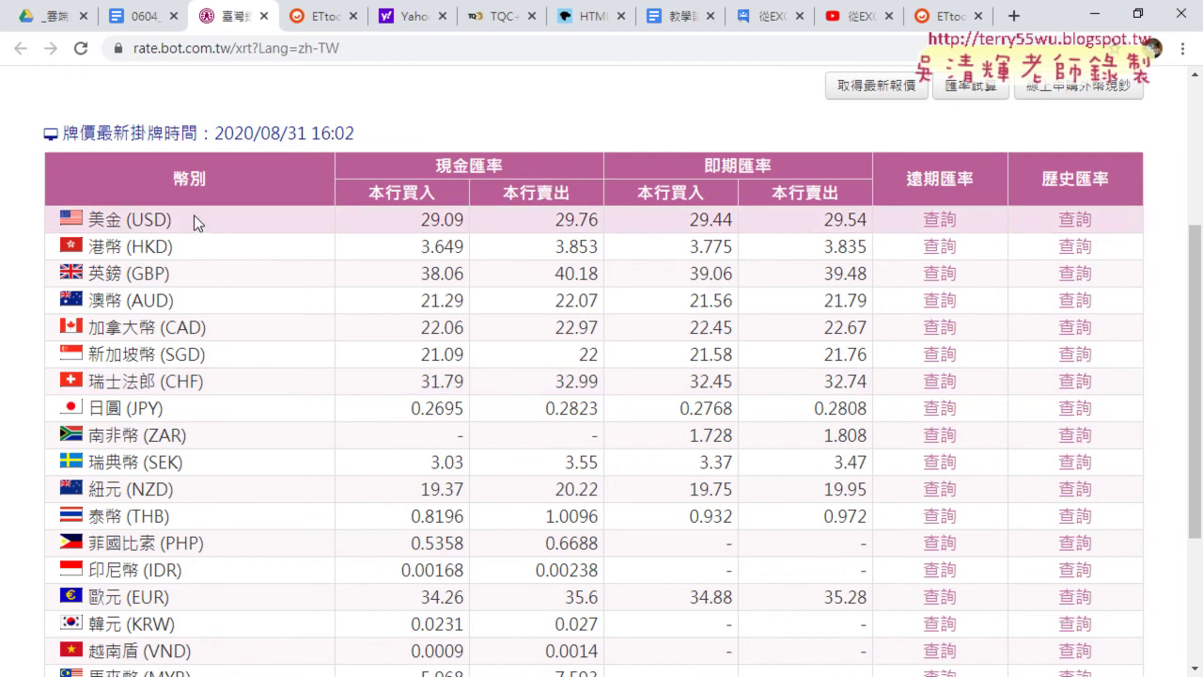
Inspect the 美金 (USD) cell and examine its class value in DevTools
{"action": "triple_click", "coordinate": [98, 218]}
{"action": "right_click", "coordinate": [139, 213]}
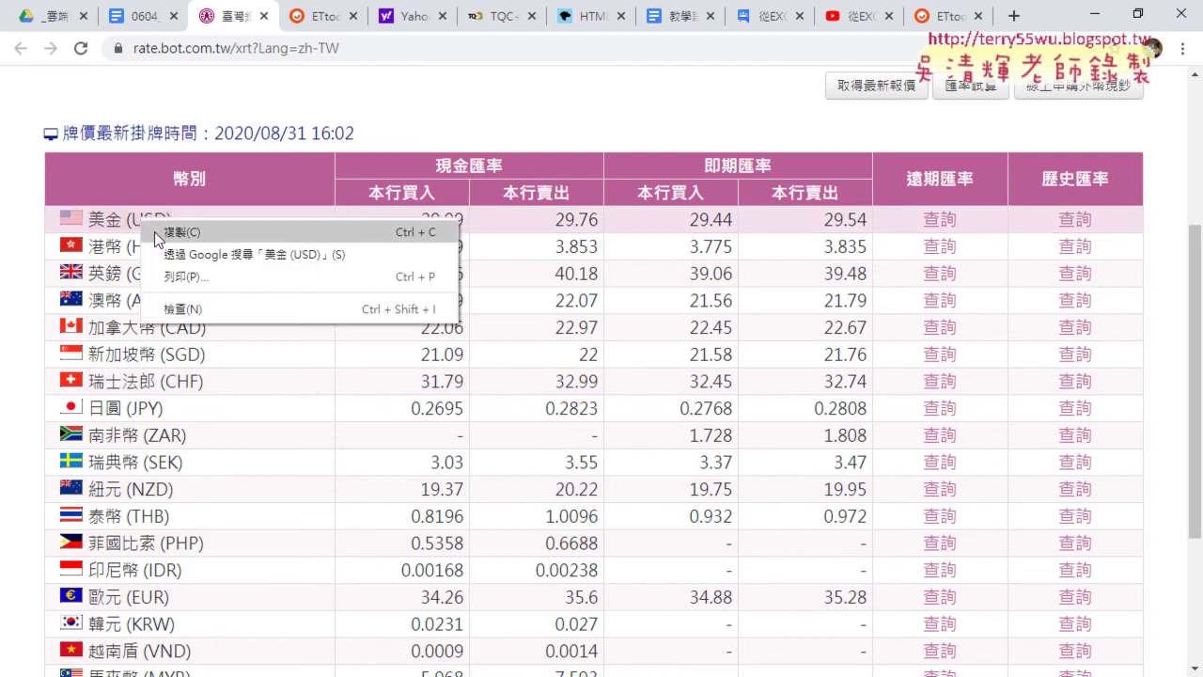
{"action": "left_click", "coordinate": [184, 308]}
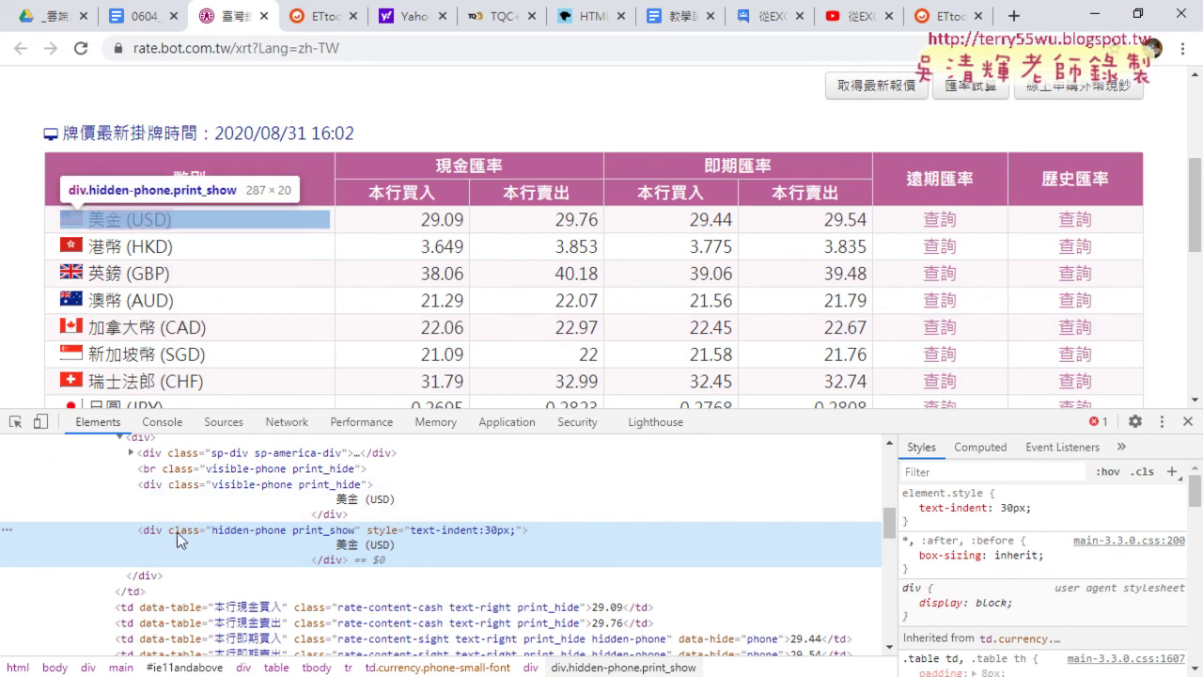
{"action": "double_click", "coordinate": [290, 532]}
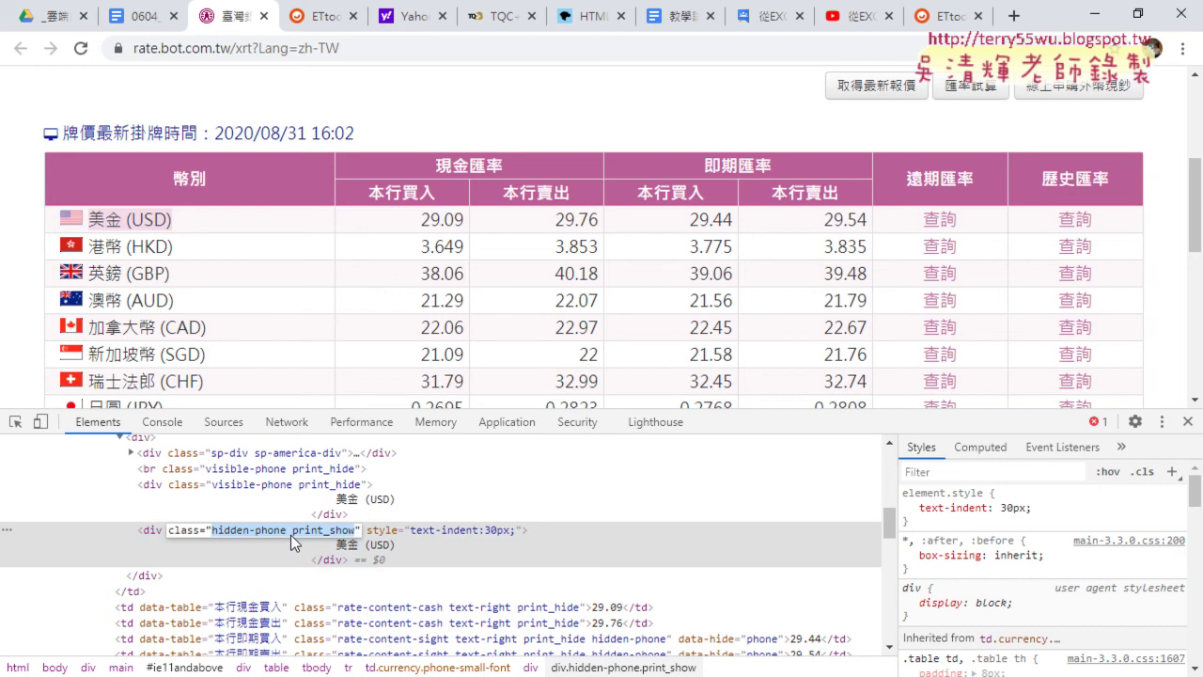
{"action": "left_click", "coordinate": [413, 223]}
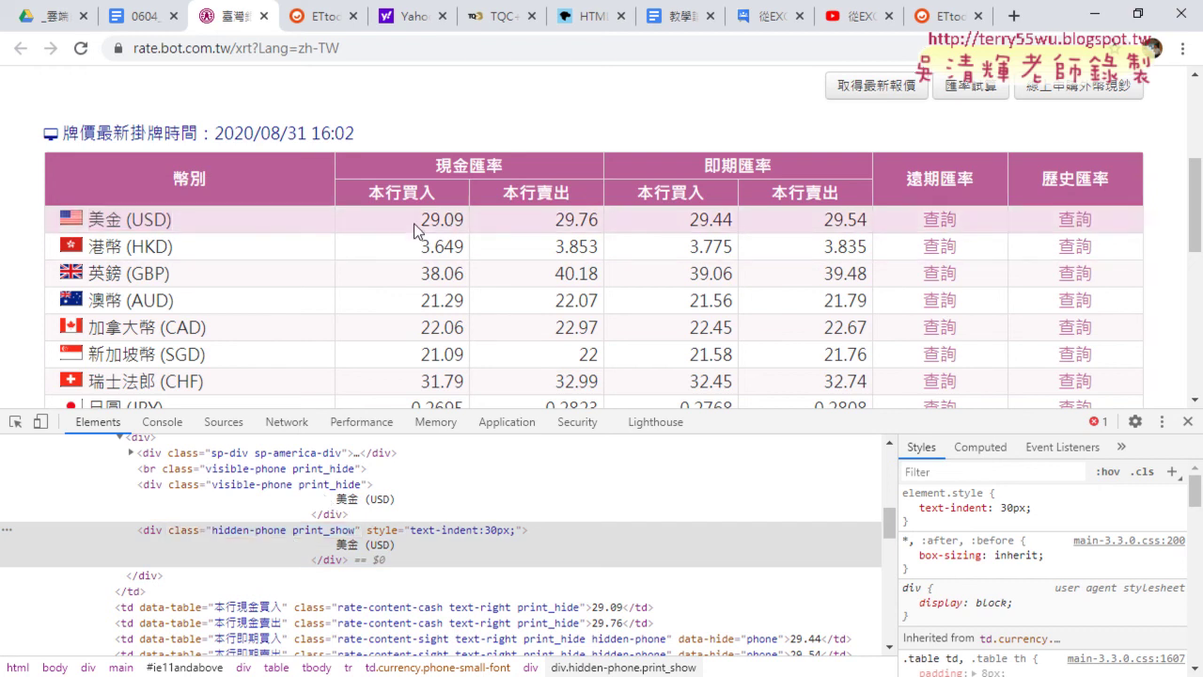
Inspect the 29.09 cash-buying cell to reveal its td with class rate-content-cash text-right print_hide
{"action": "right_click", "coordinate": [460, 220]}
{"action": "left_click", "coordinate": [482, 308]}
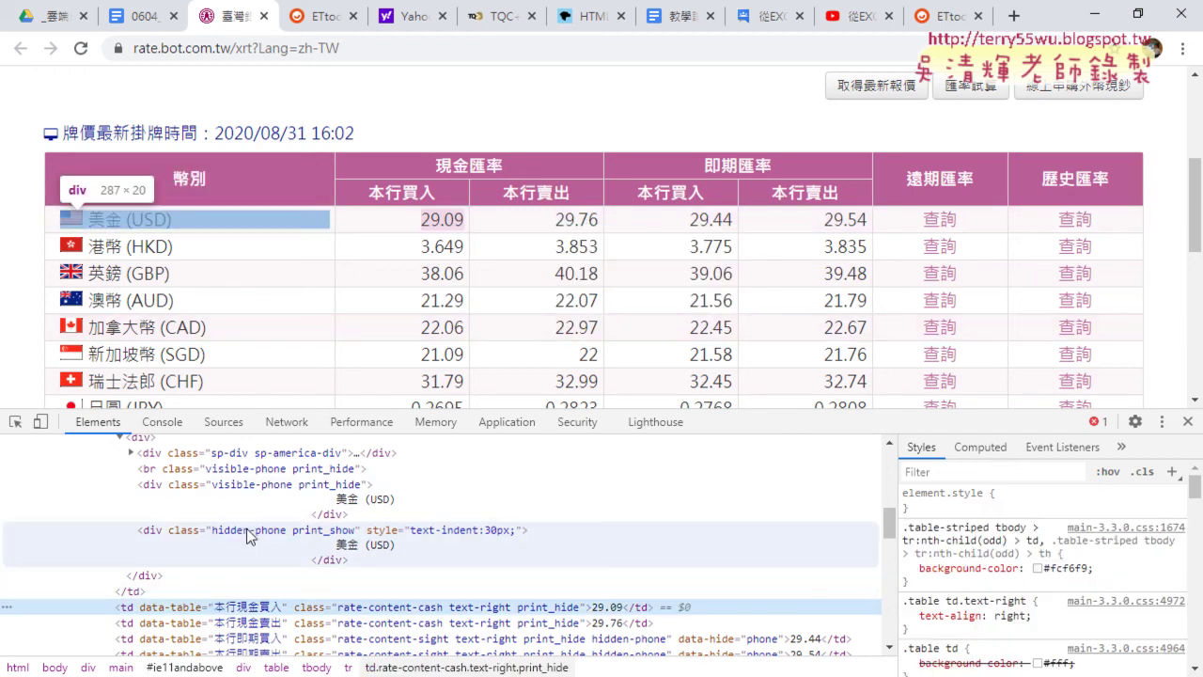
{"action": "right_click", "coordinate": [430, 216]}
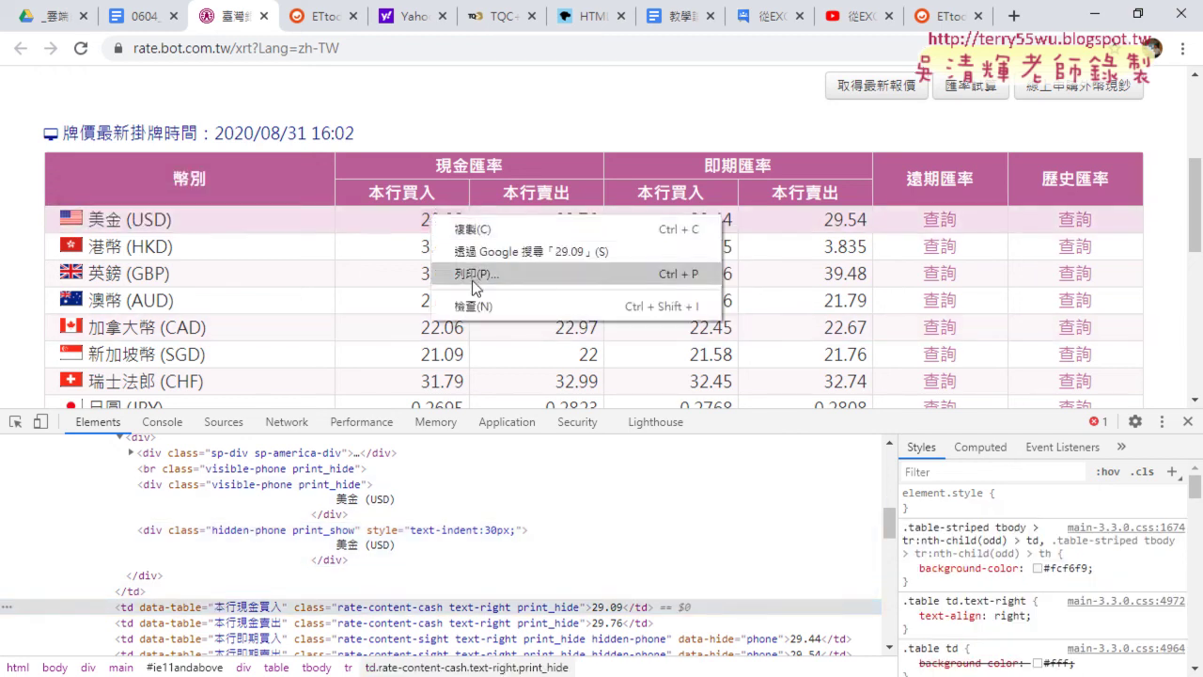
{"action": "left_click", "coordinate": [480, 307]}
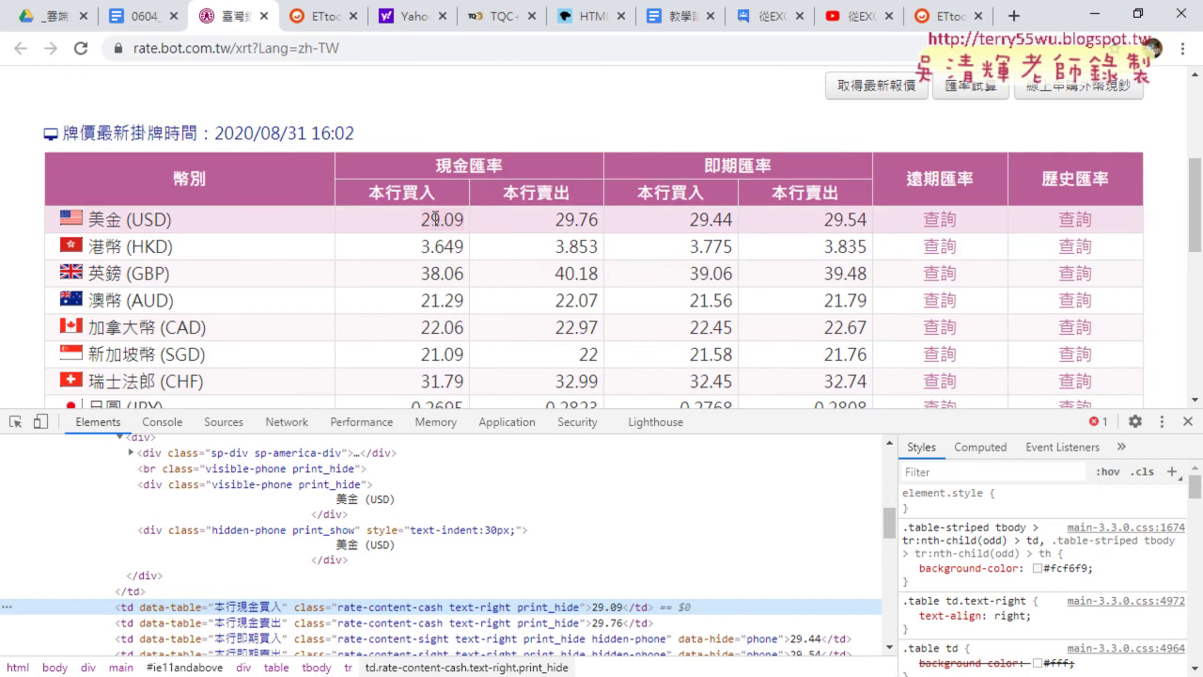
{"action": "double_click", "coordinate": [457, 217]}
{"action": "right_click", "coordinate": [459, 218]}
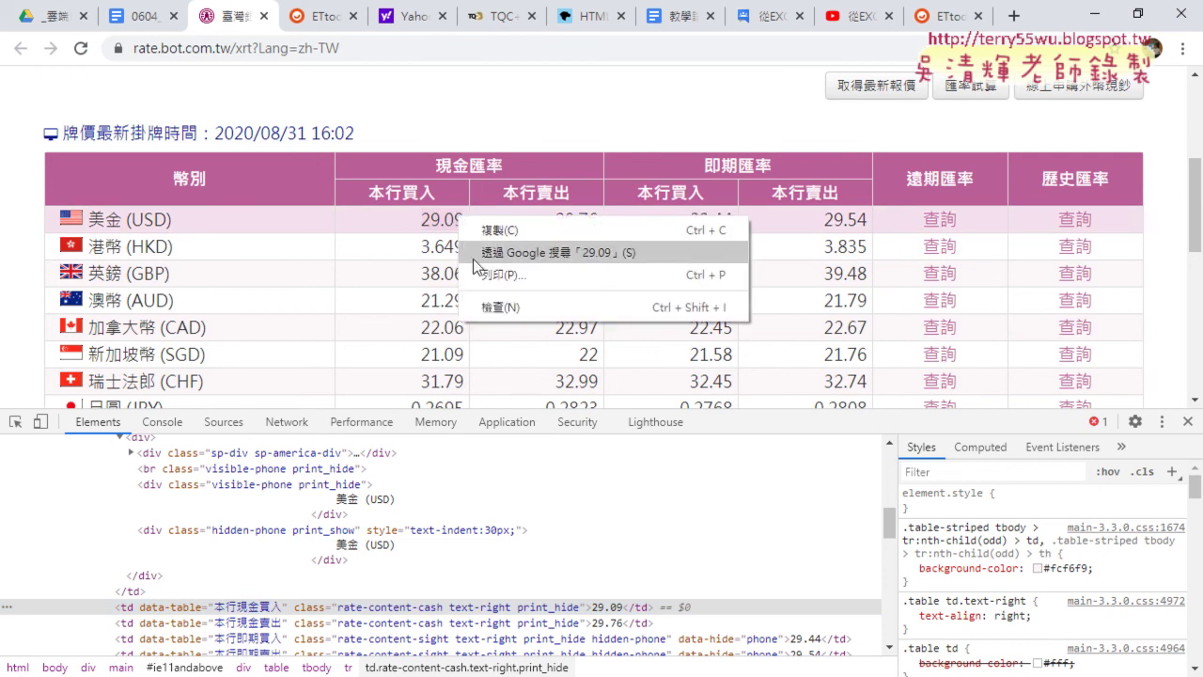
{"action": "left_click", "coordinate": [487, 312]}
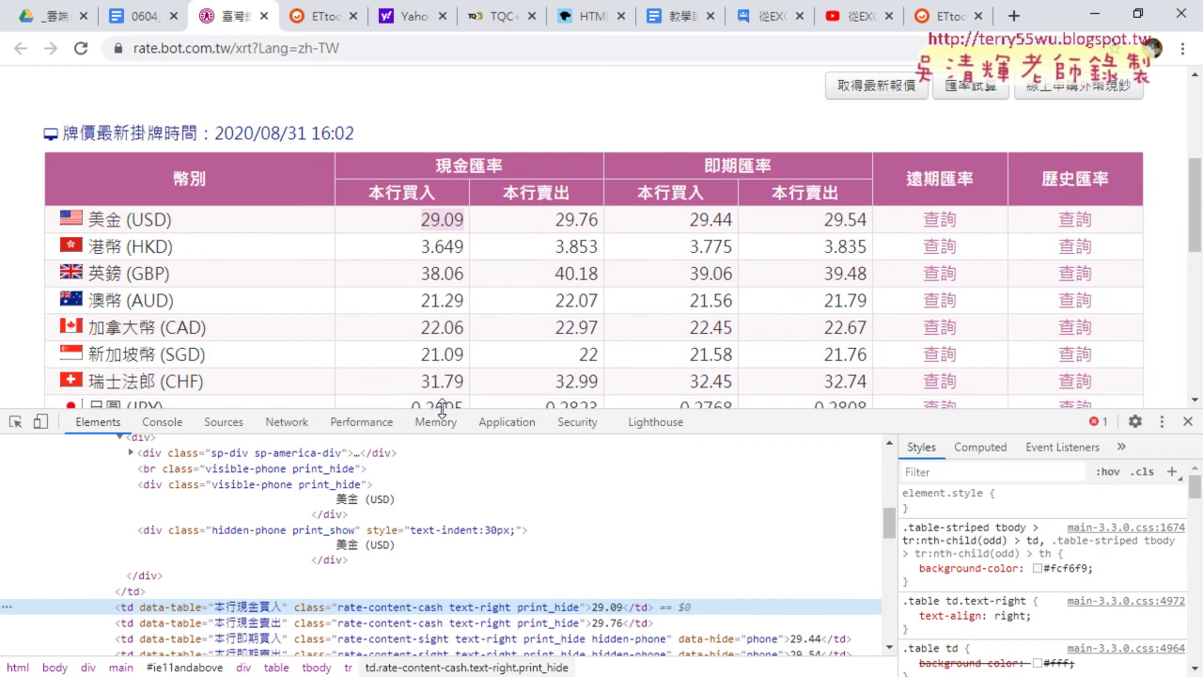
Make the DevTools panel taller and highlight the class values of the 29.09 and 29.76 tds
{"action": "left_click_drag", "start_coordinate": [612, 411], "coordinate": [564, 307]}
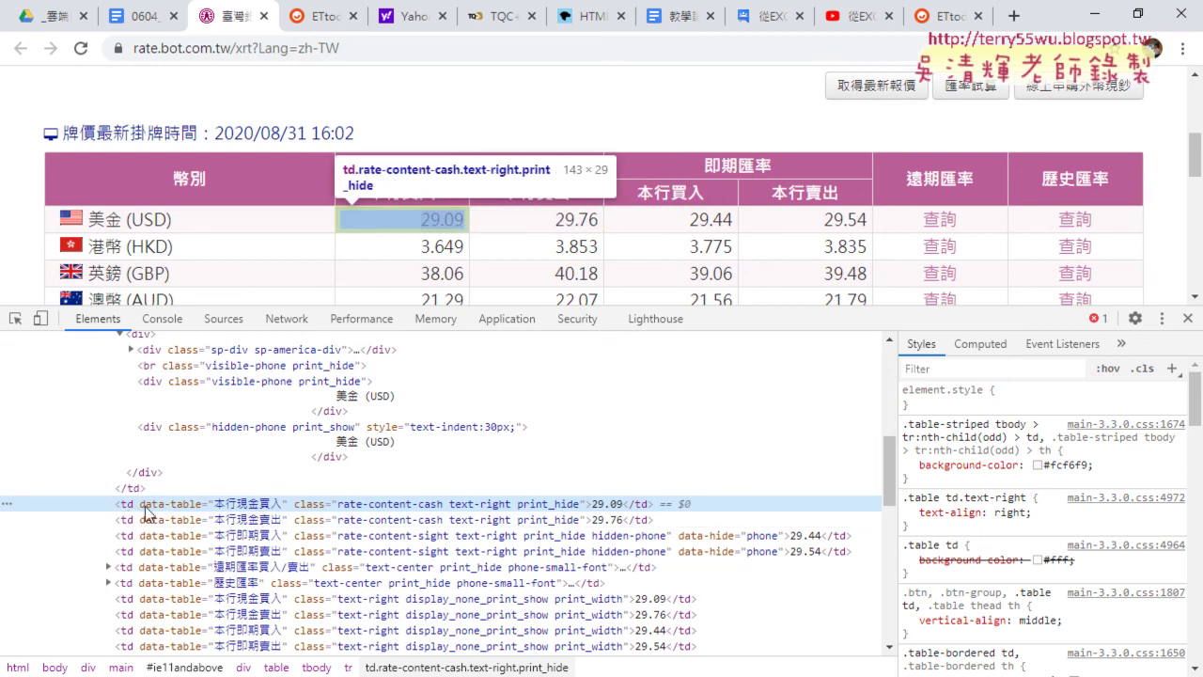
{"action": "double_click", "coordinate": [393, 505]}
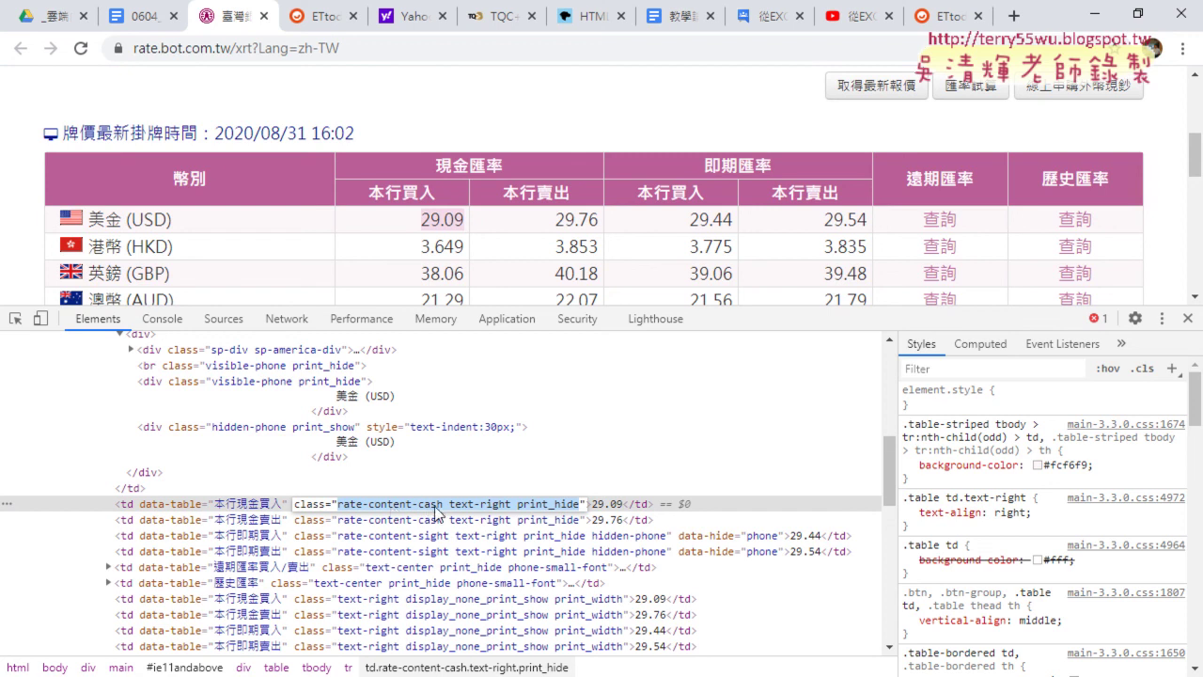
{"action": "double_click", "coordinate": [435, 522]}
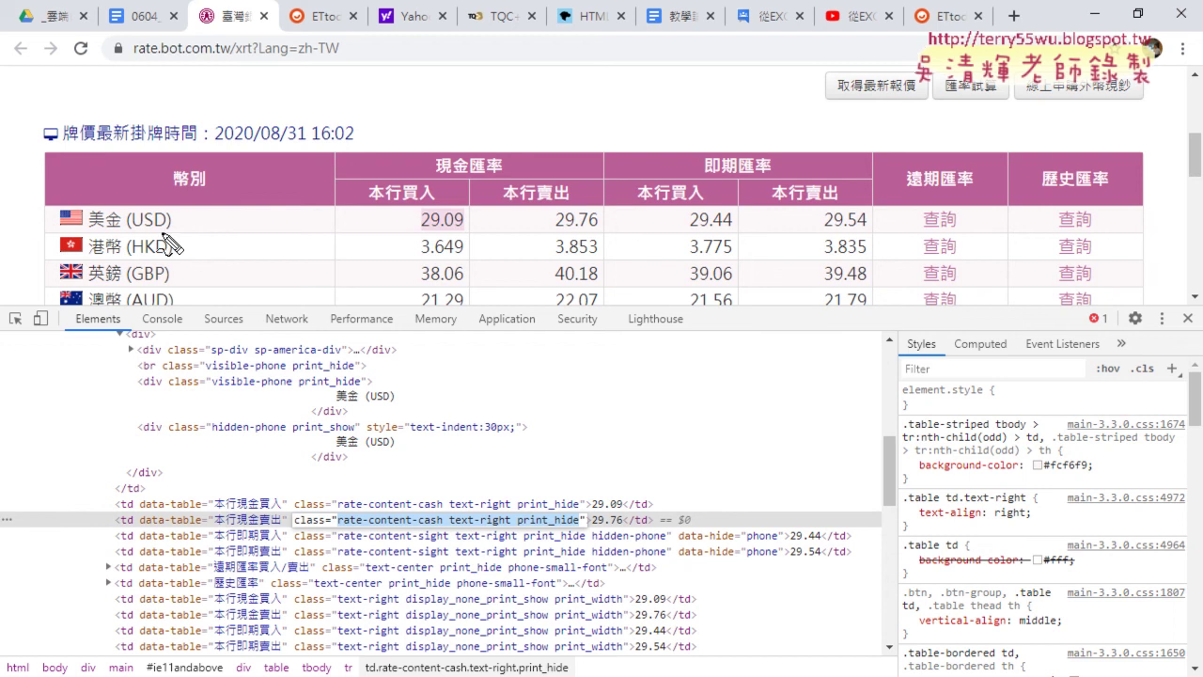
Circle 美金 (USD), cash rates 29.09/29.76 and spot rates 29.44/29.54 in red
{"action": "left_click_drag", "start_coordinate": [174, 233], "coordinate": [183, 237]}
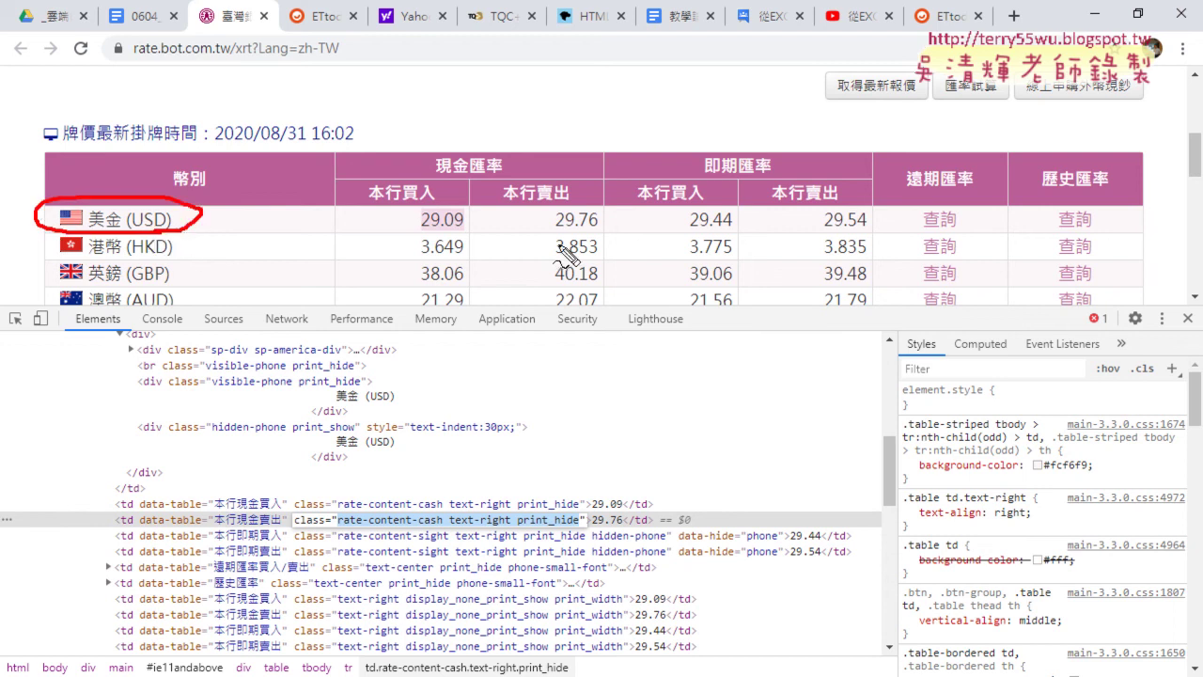
{"action": "mouse_move", "coordinate": [599, 233]}
{"action": "left_mouse_down"}
{"action": "mouse_move", "coordinate": [476, 193]}
{"action": "mouse_move", "coordinate": [580, 240]}
{"action": "left_mouse_up"}
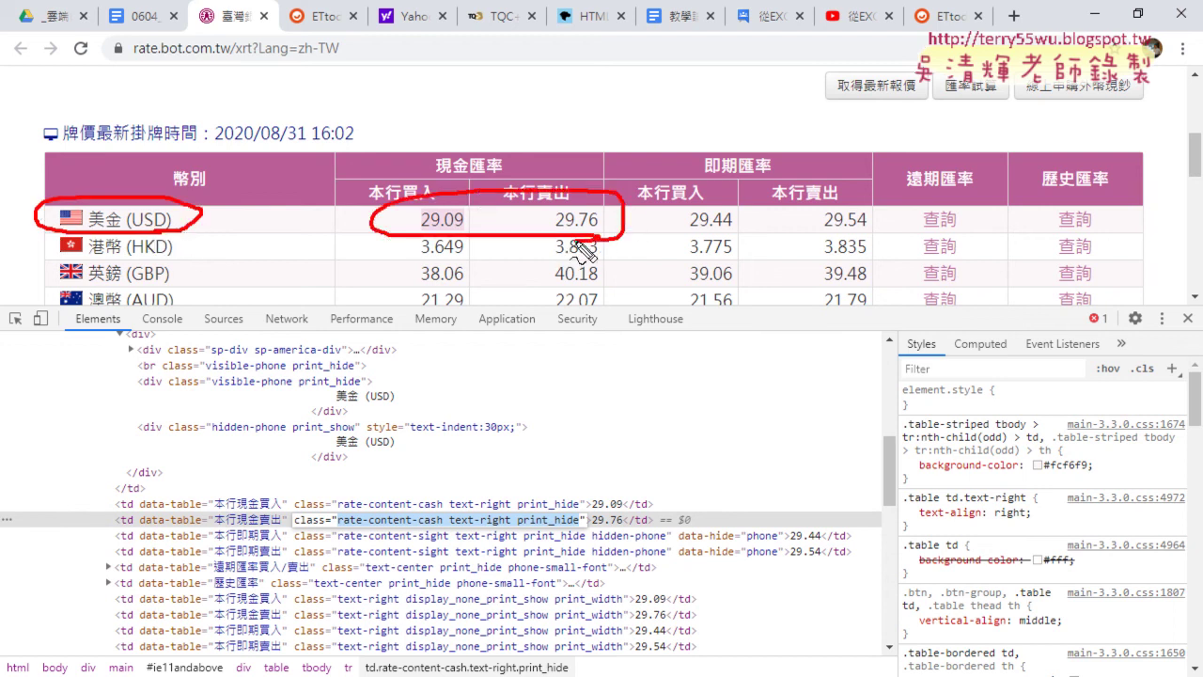
{"action": "mouse_move", "coordinate": [857, 225]}
{"action": "left_mouse_down"}
{"action": "mouse_move", "coordinate": [693, 233]}
{"action": "mouse_move", "coordinate": [851, 239]}
{"action": "left_mouse_up"}
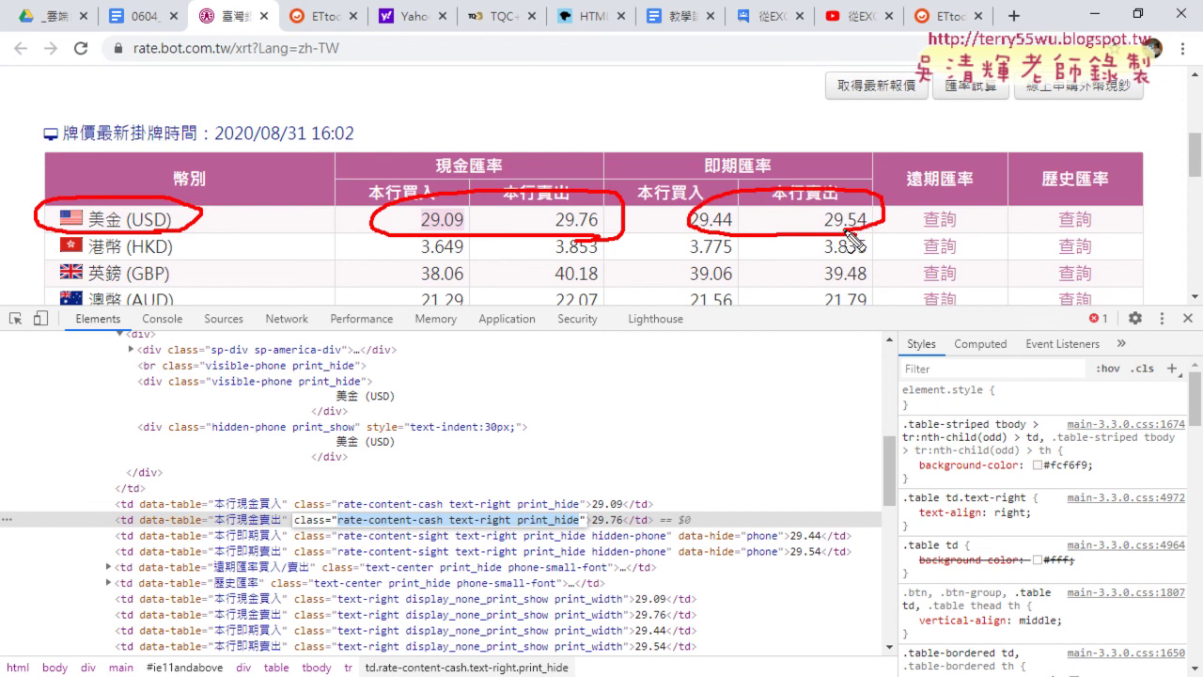